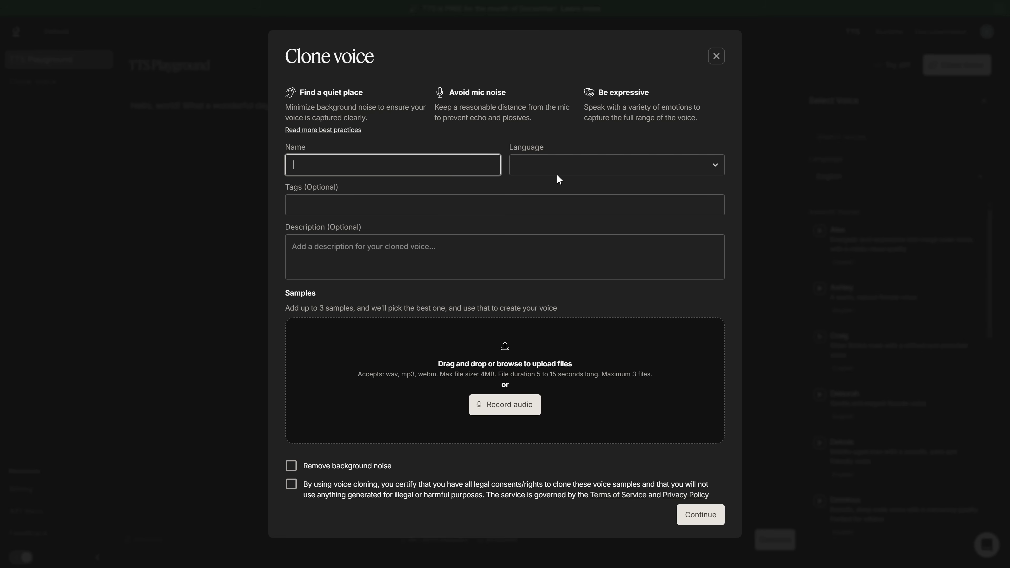
- Enter 'Malva' as the new voice's name in the clone-voice form
click(557, 174)
click(387, 161)
text(Malva)
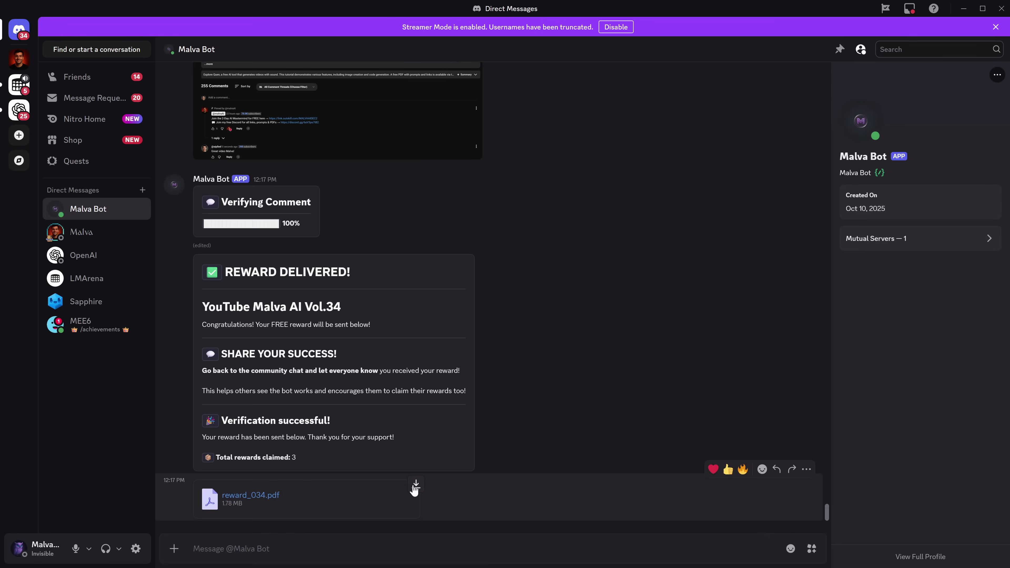
- Download the screenshot image posted in the Malva Bot direct-message chat
click(416, 486)
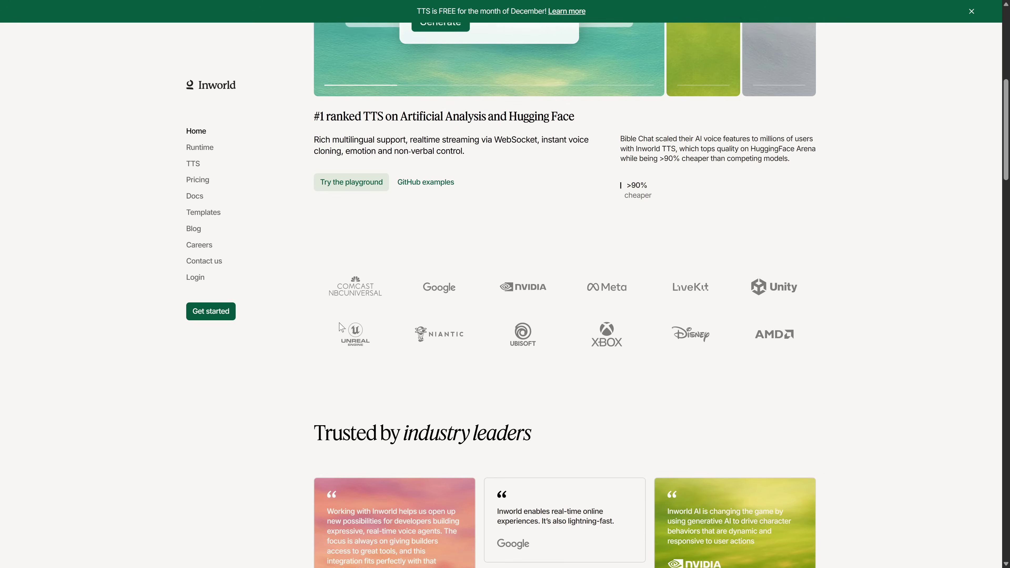
- Scroll down the Inworld home page to the 'Trusted by industry leaders' testimonials
scroll(740, 339, down, 1)
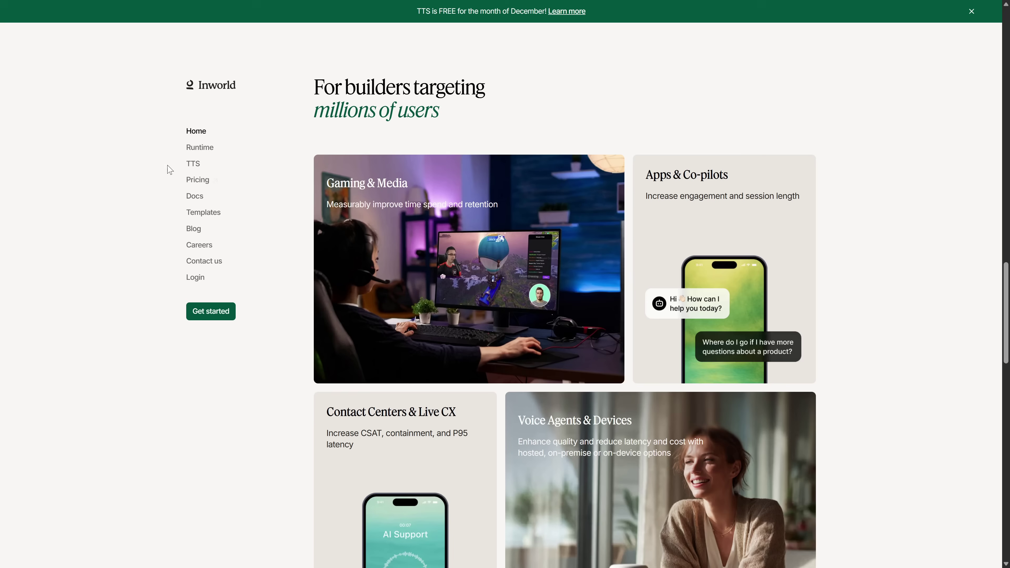
scroll(350, 301, down, 4)
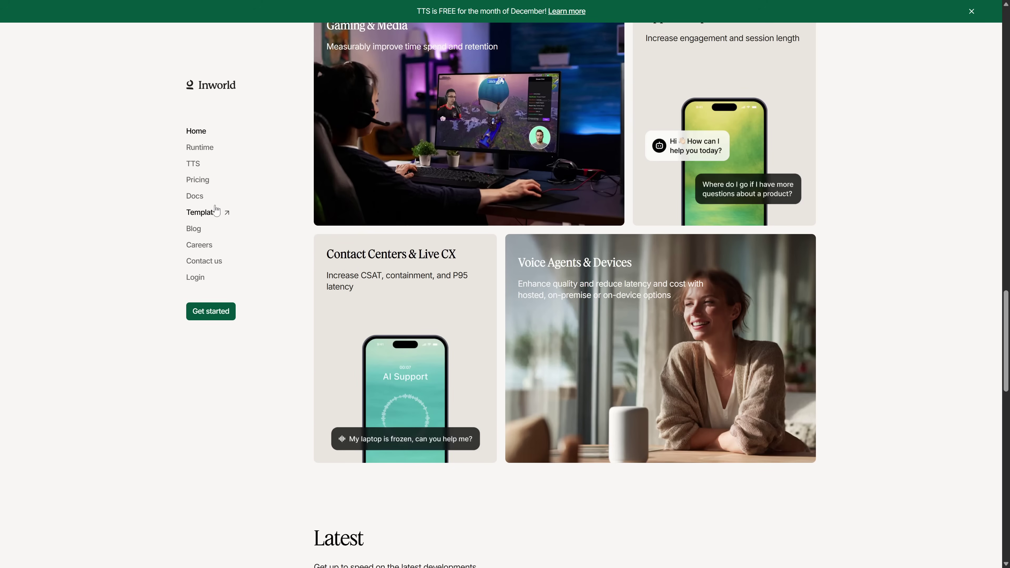
scroll(368, 133, down, 2)
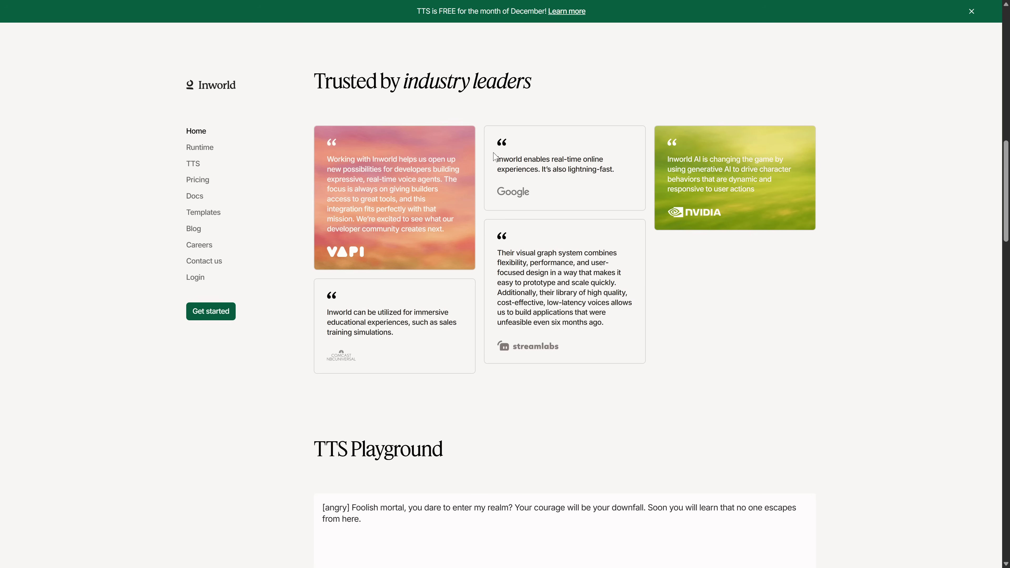
drag(529, 159, 629, 189)
click(641, 201)
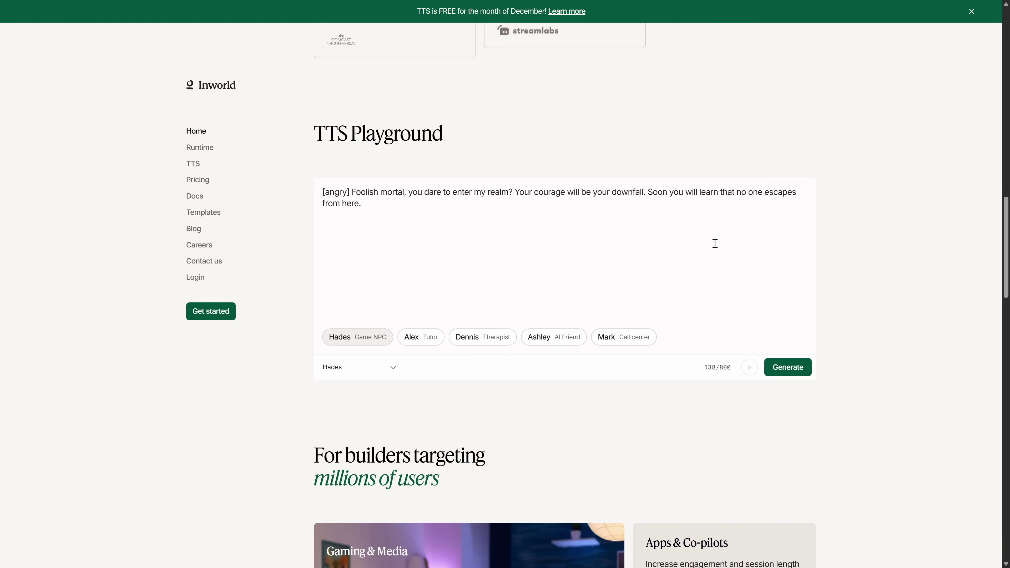
scroll(760, 422, down, 6)
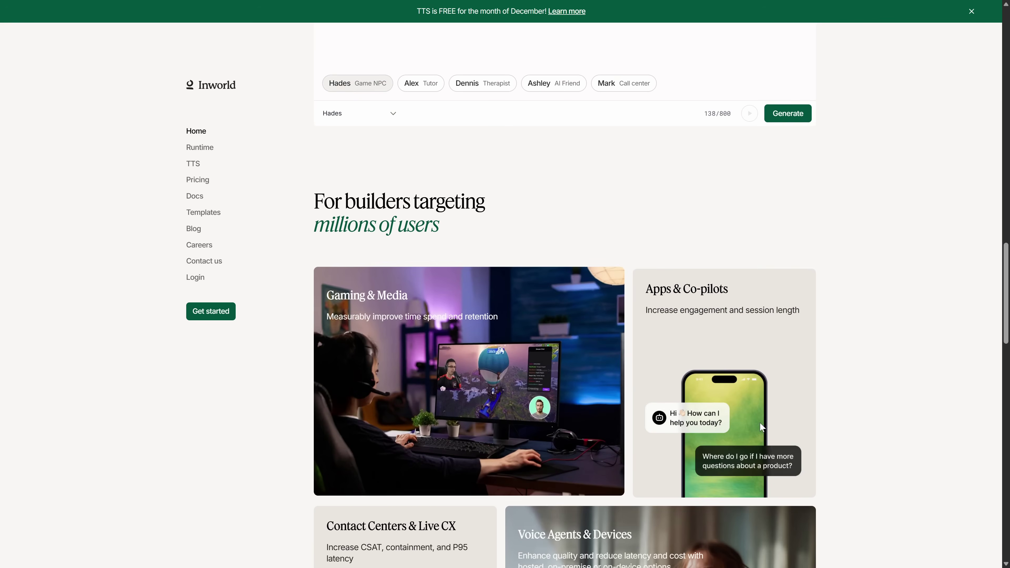
scroll(901, 377, up, 3)
scroll(916, 362, down, 11)
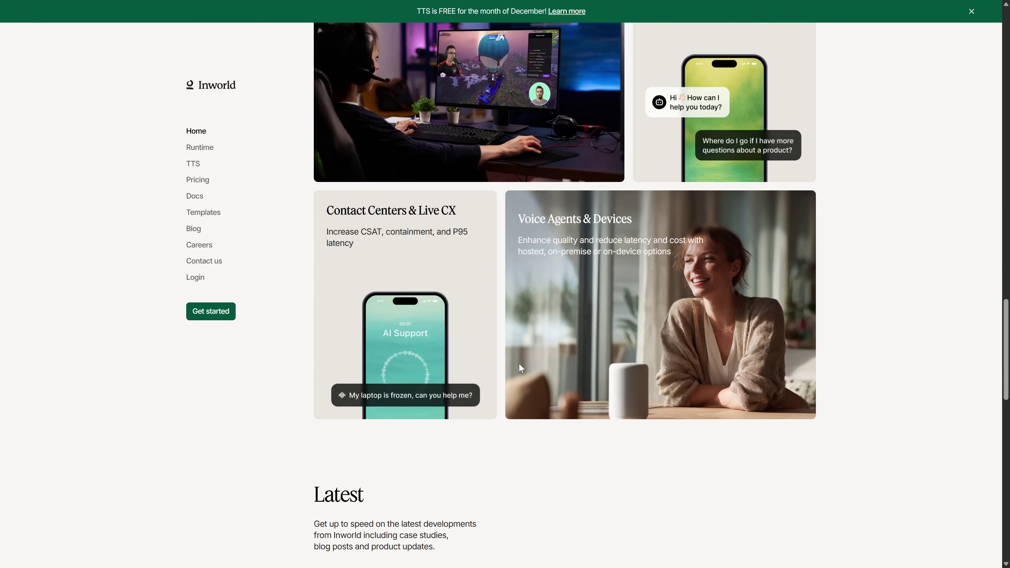
scroll(376, 408, up, 1)
scroll(376, 408, up, 20)
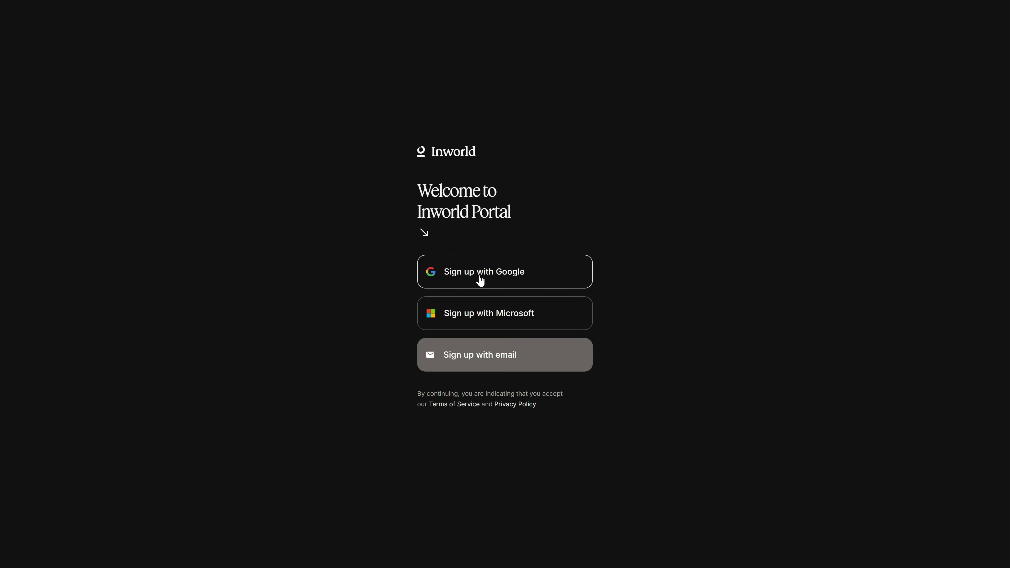
- Sign up with a Google account and open the Generate Speech playground
click(480, 281)
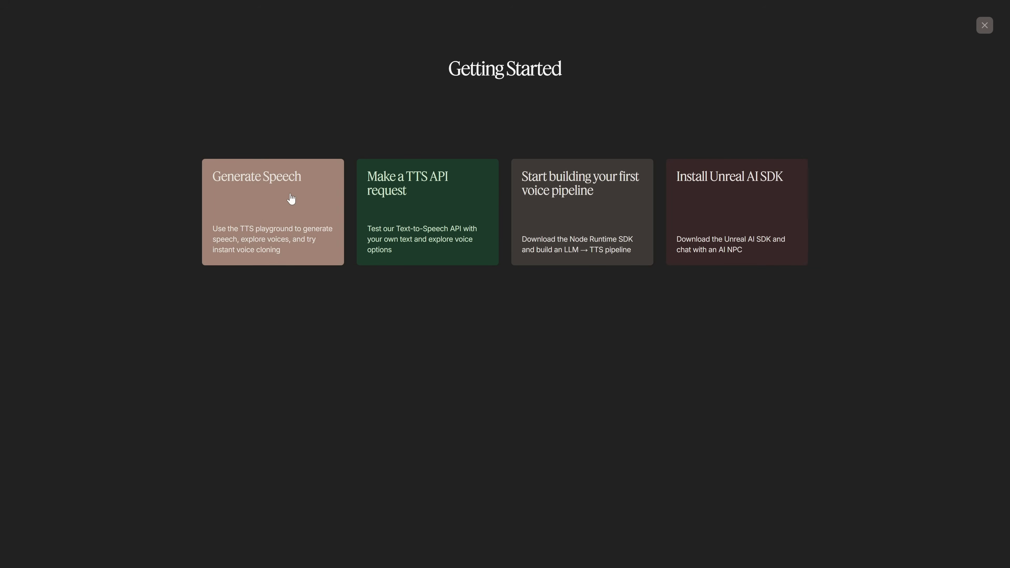
click(274, 213)
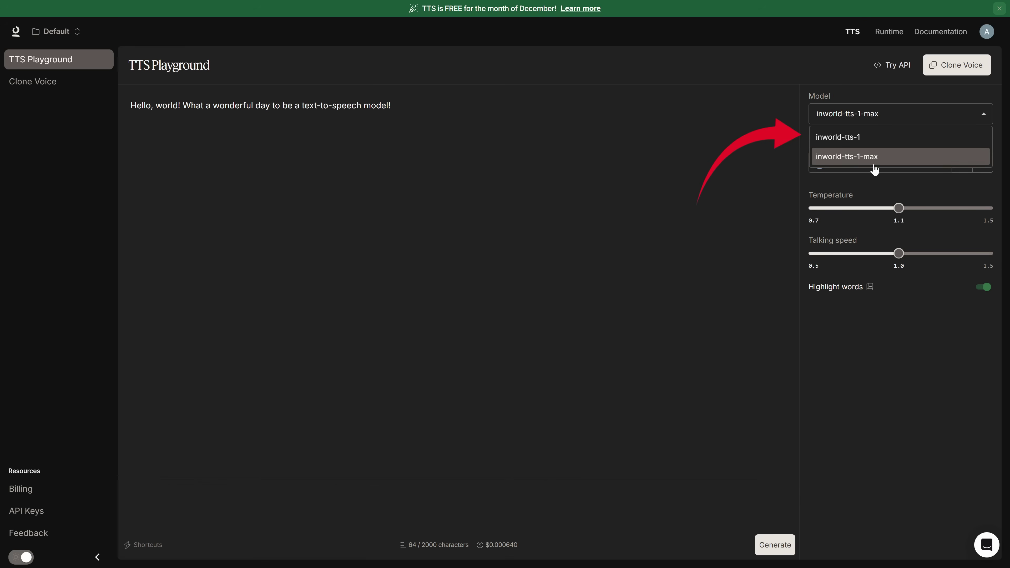
click(899, 139)
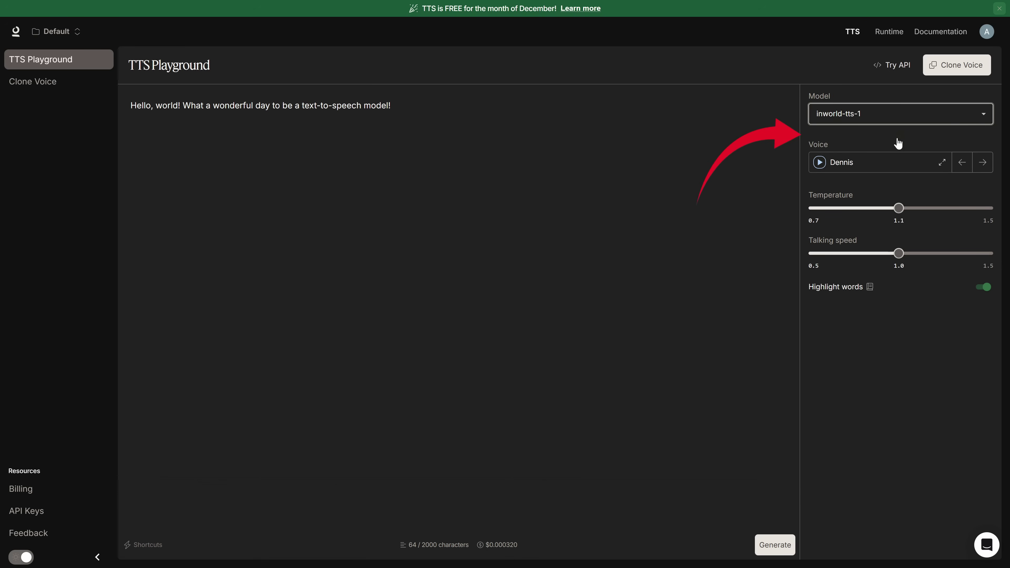
click(887, 117)
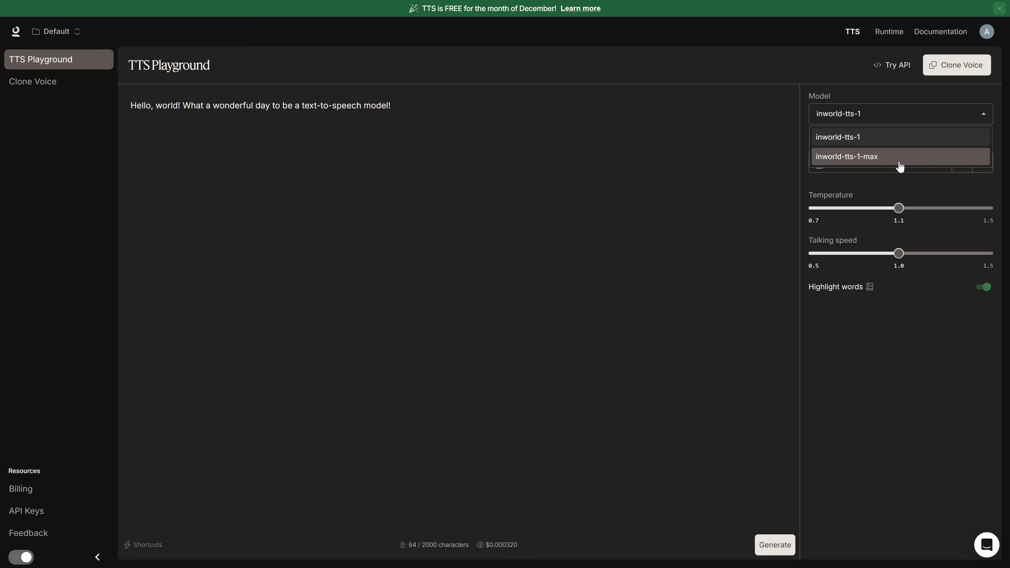
click(889, 157)
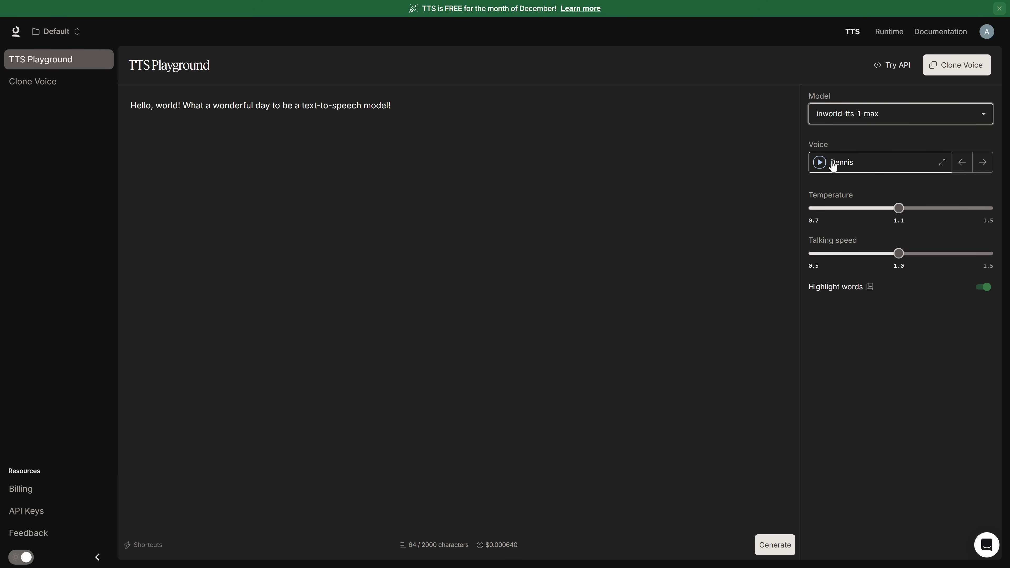
- Filter the voice picker to English, listing voices such as Alex, Ashley and Craig
click(875, 163)
scroll(849, 279, down, 10)
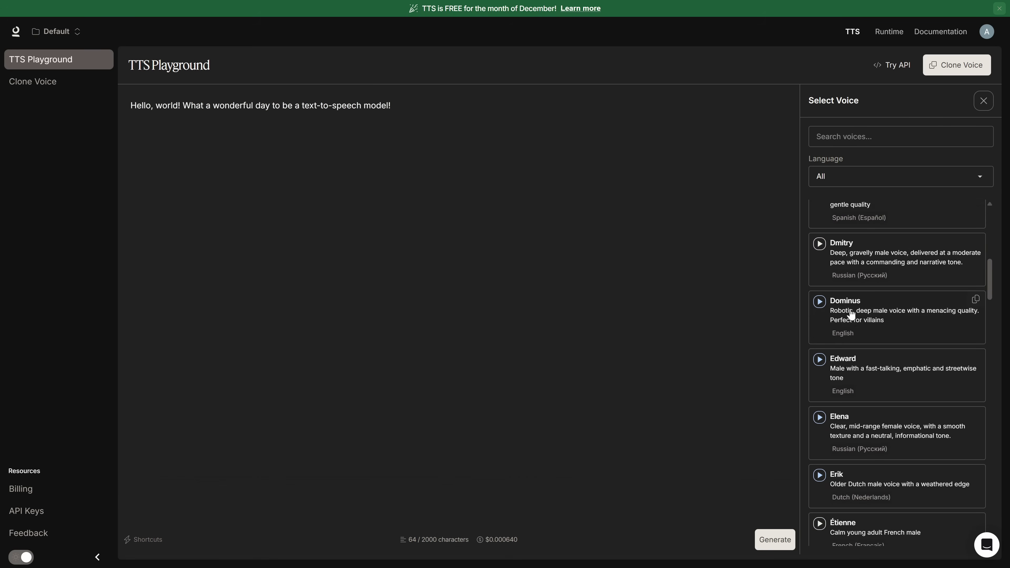
click(850, 183)
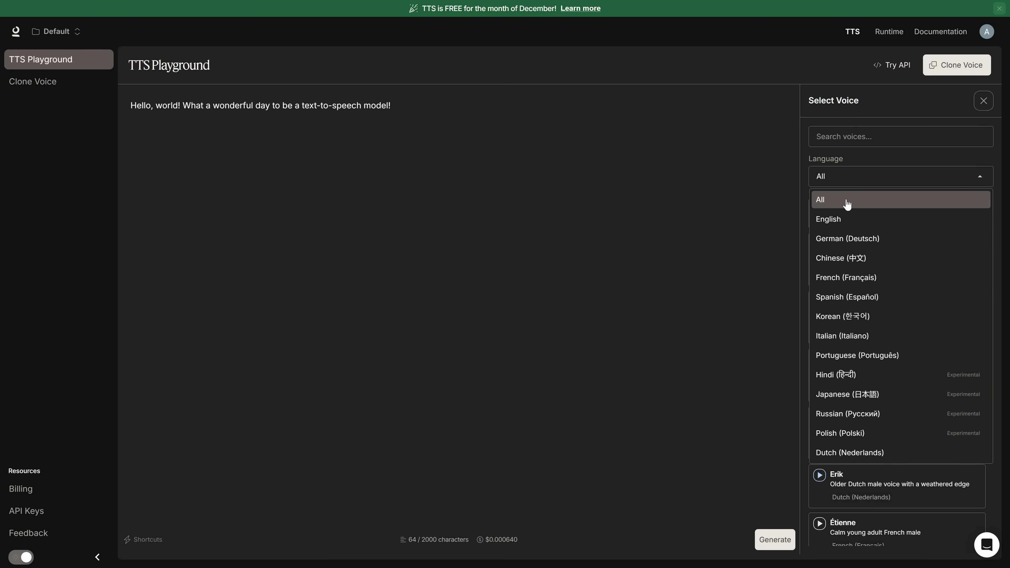
click(841, 223)
scroll(855, 254, down, 3)
scroll(855, 319, up, 1)
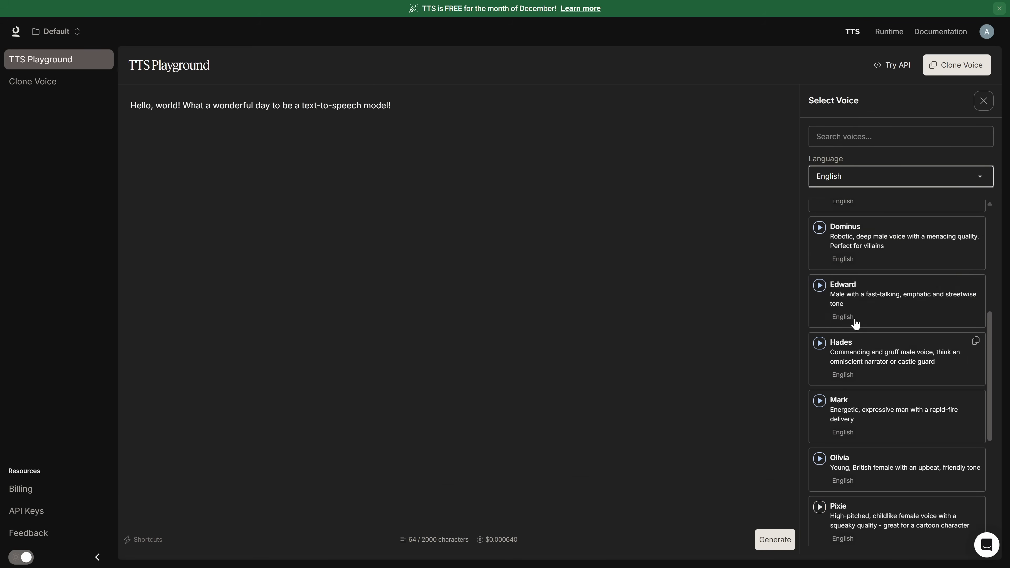
scroll(854, 324, up, 3)
click(842, 177)
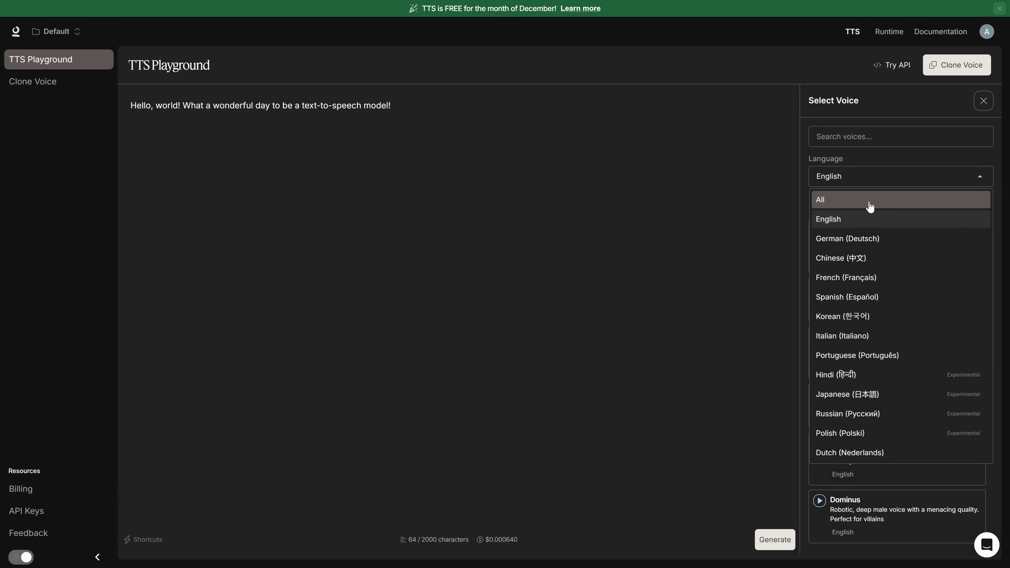
click(869, 207)
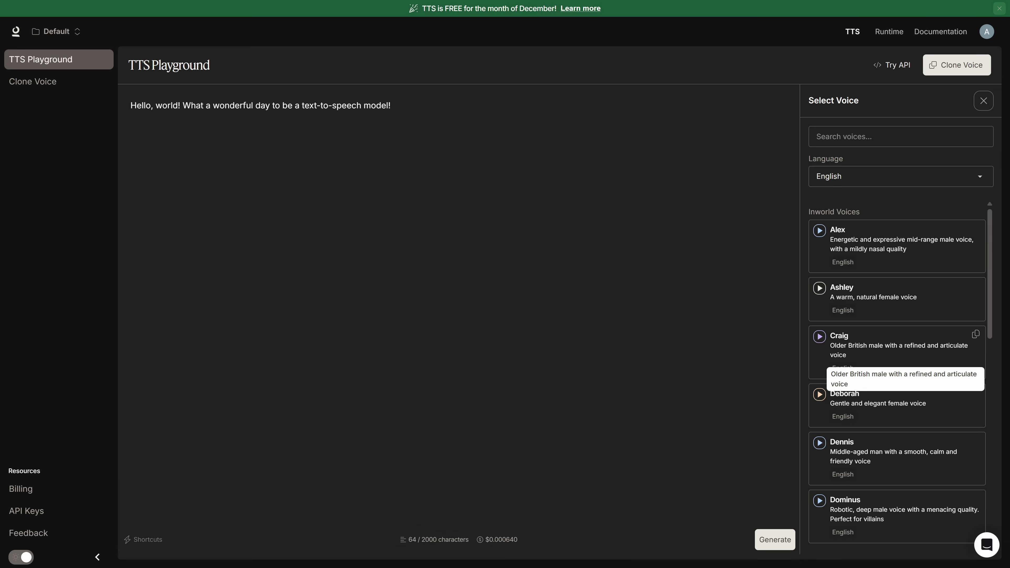
scroll(895, 358, down, 4)
scroll(895, 358, up, 4)
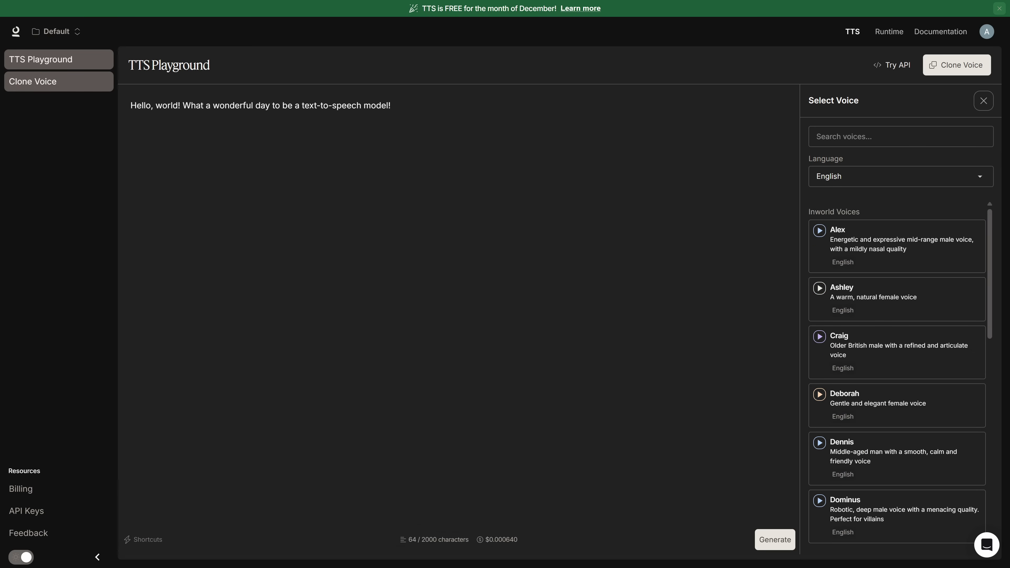
- Start a new voice clone named Malva with its language set to English
click(50, 87)
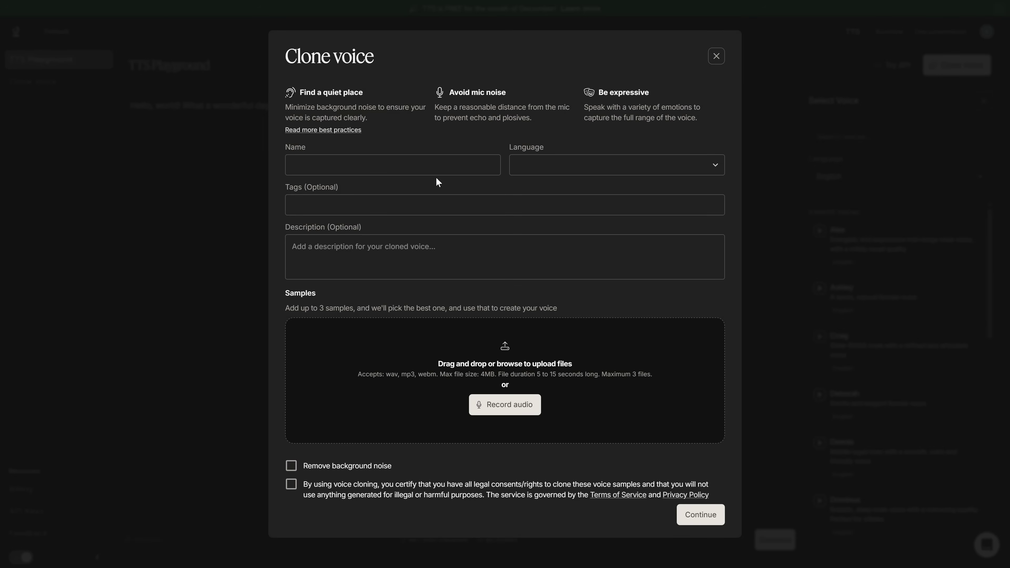
click(433, 167)
click(543, 172)
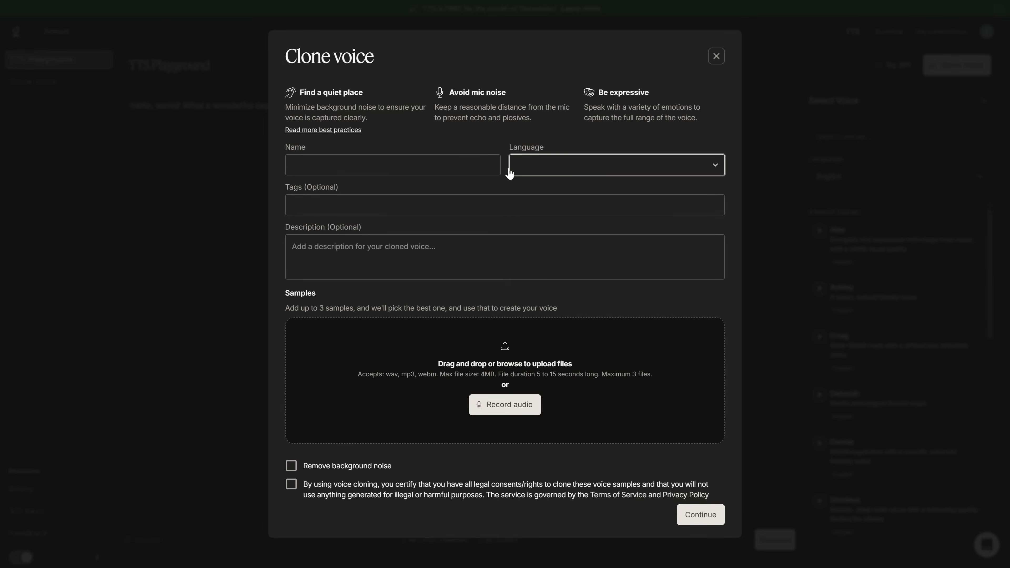
click(389, 161)
text(Malva)
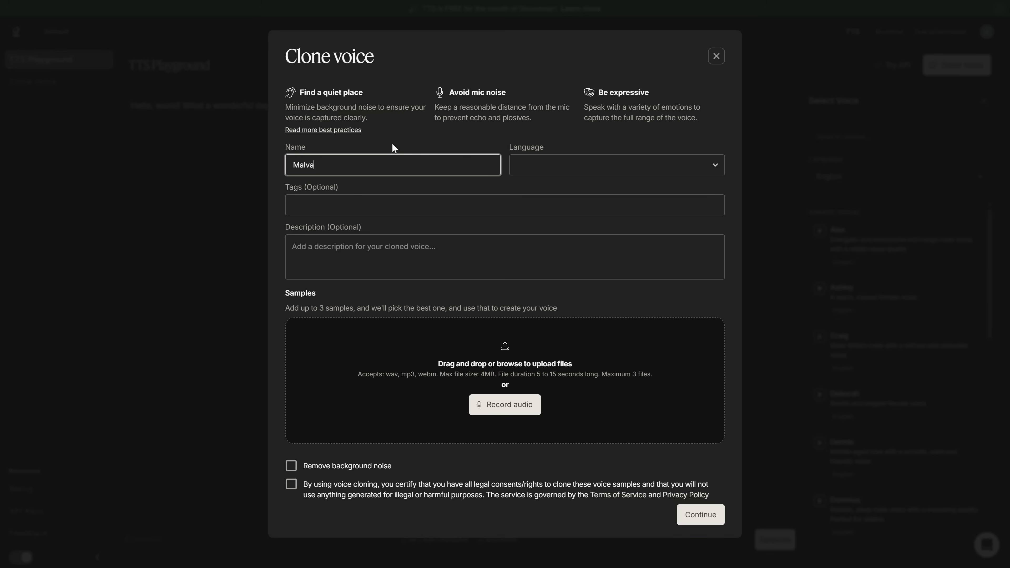
click(548, 167)
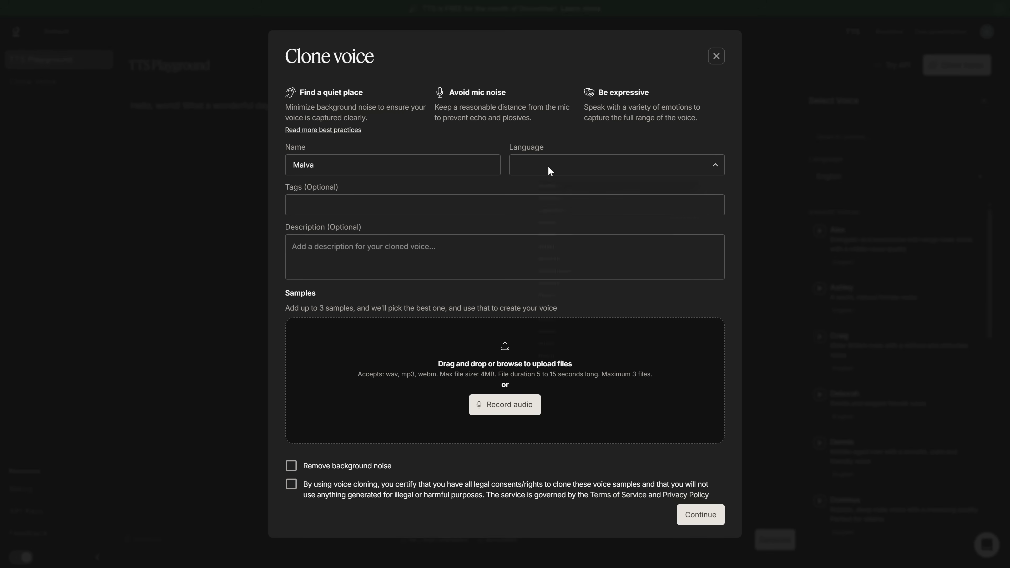
click(534, 193)
- Leave Tags and Description empty and read through the Samples instructions
click(342, 201)
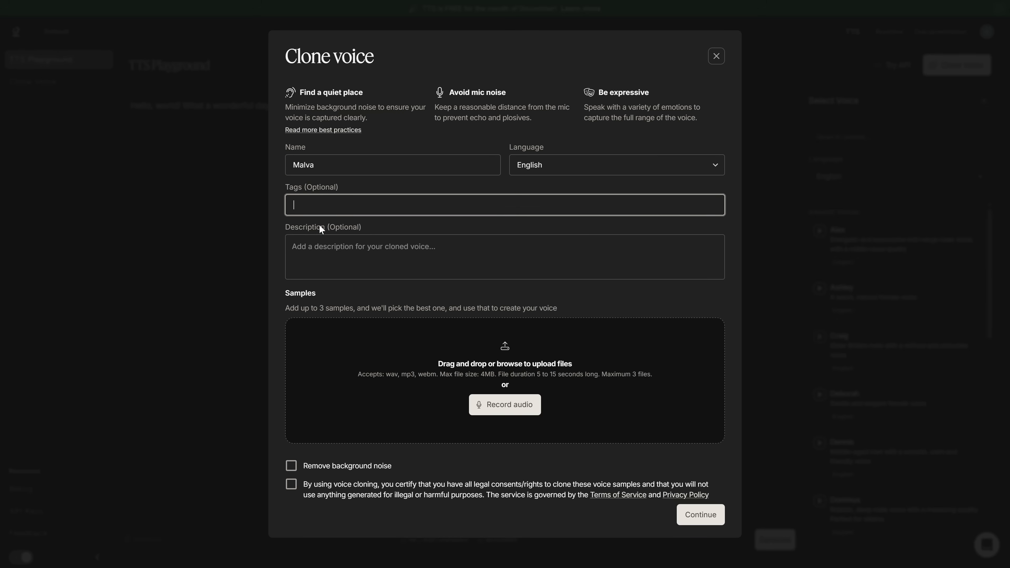
click(321, 248)
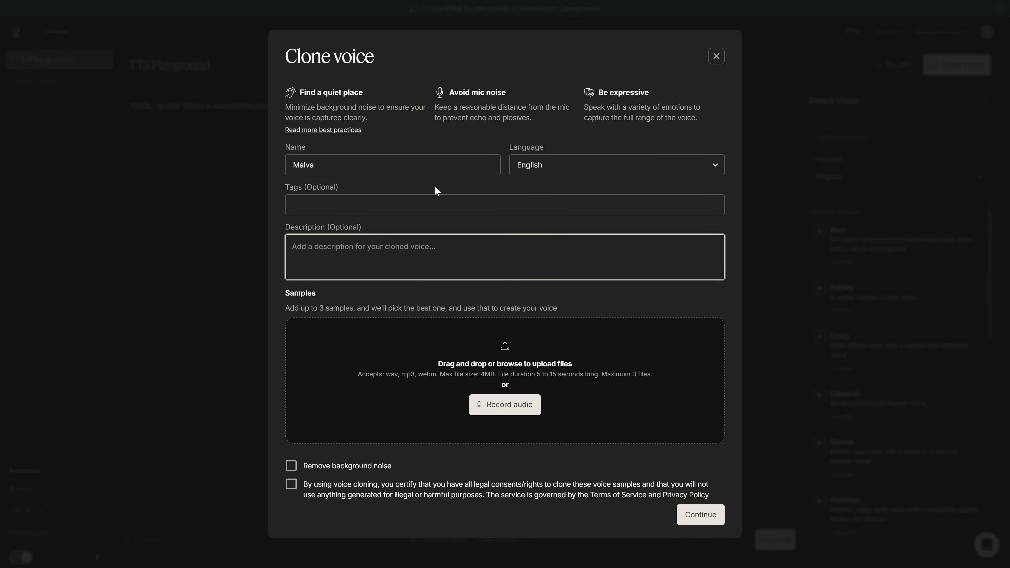
click(374, 299)
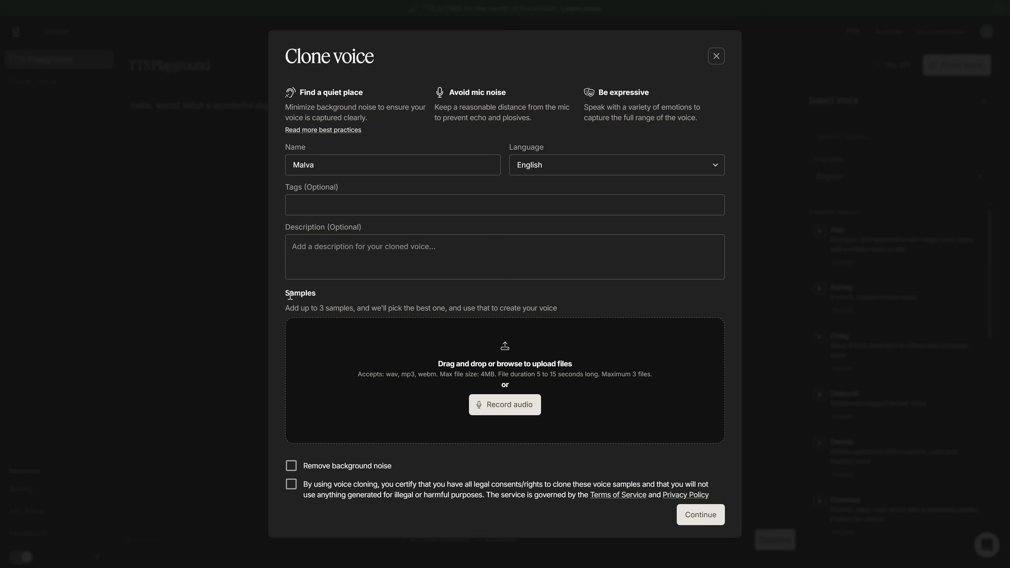
drag(281, 293, 573, 313)
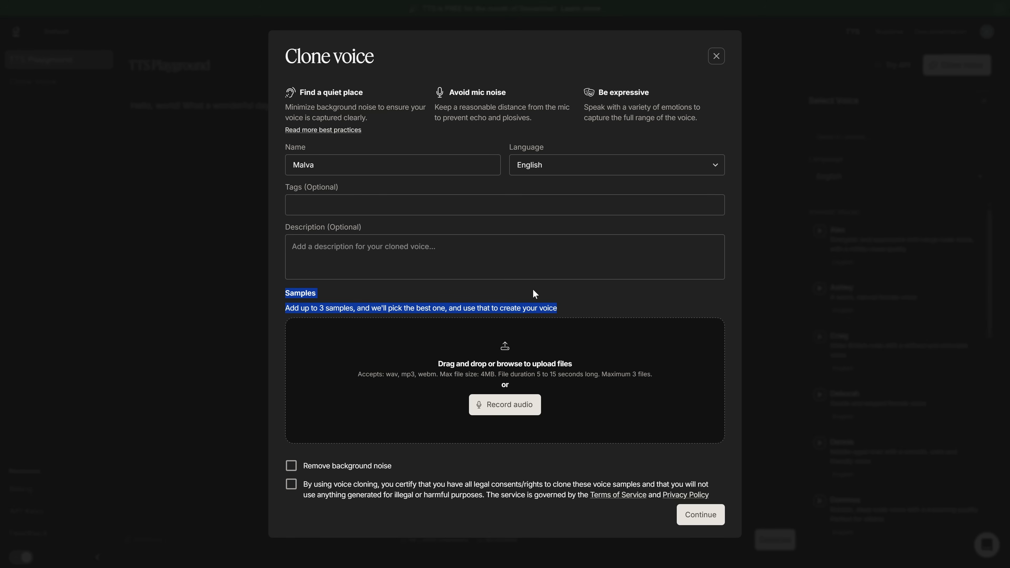
click(456, 284)
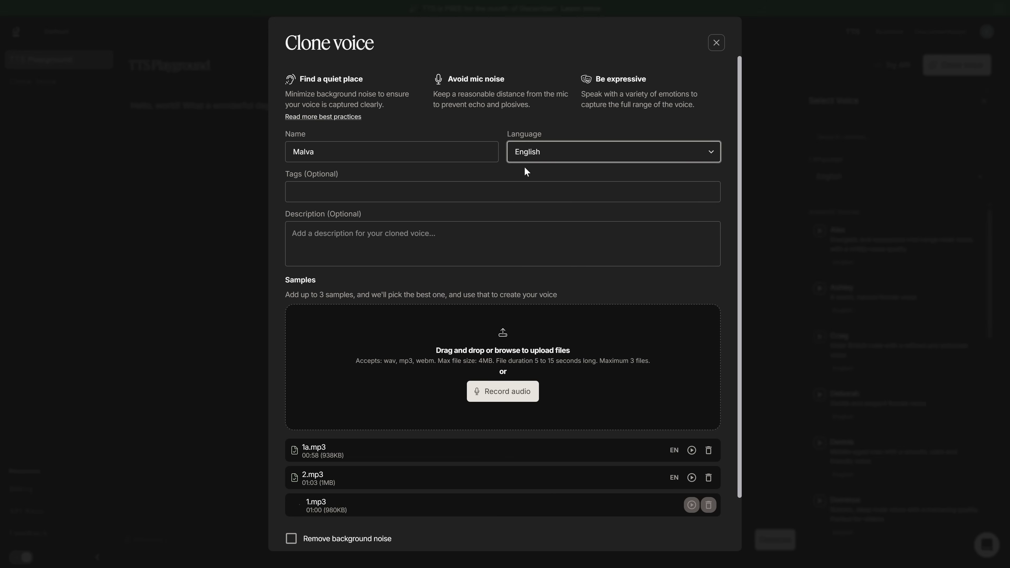
- Submit the three mp3 samples to clone the Malva voice
scroll(557, 318, down, 2)
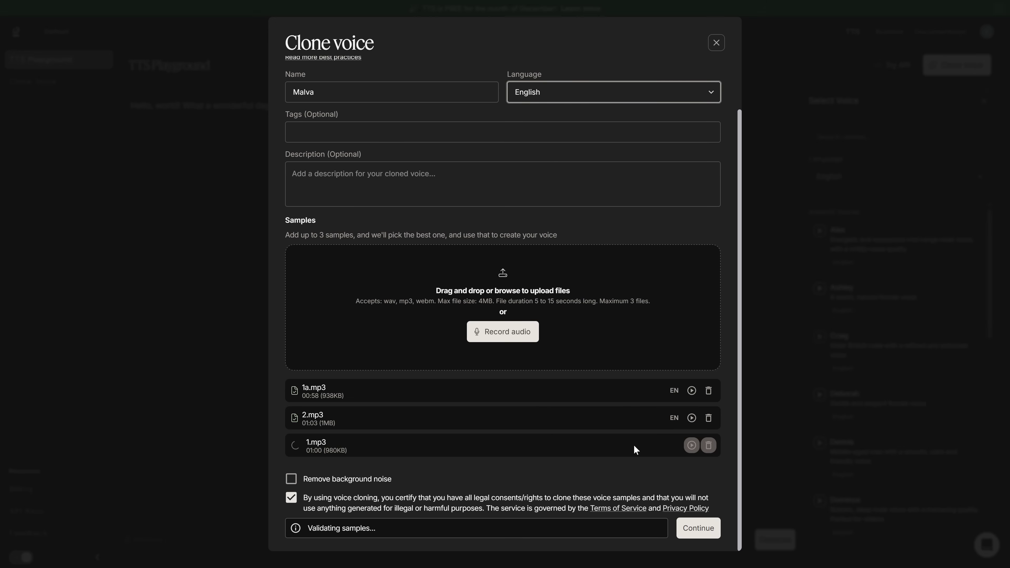
click(698, 535)
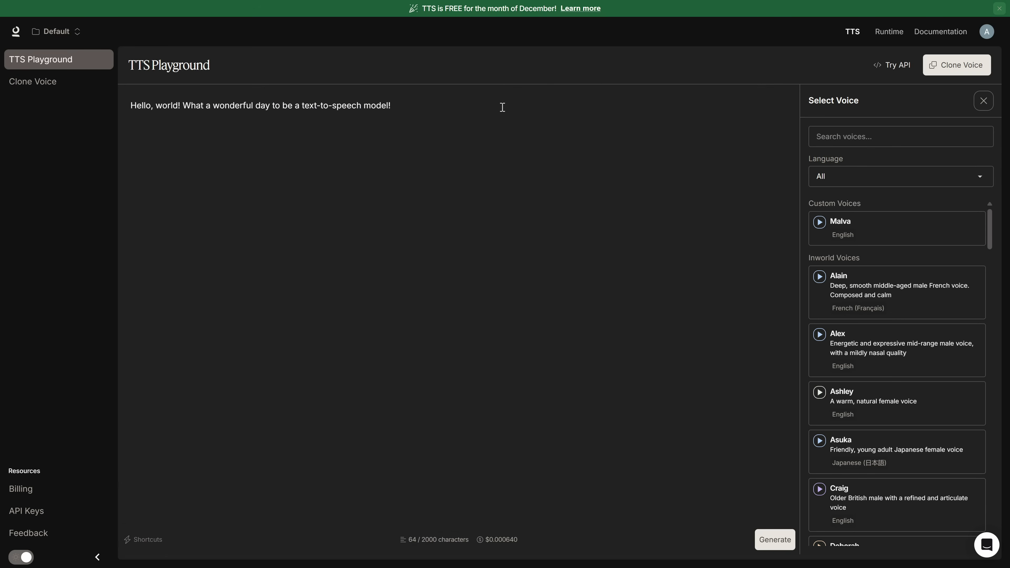
- Open and close the voice list's Language filter, leaving it unchanged with Malva under Custom Voices
click(885, 177)
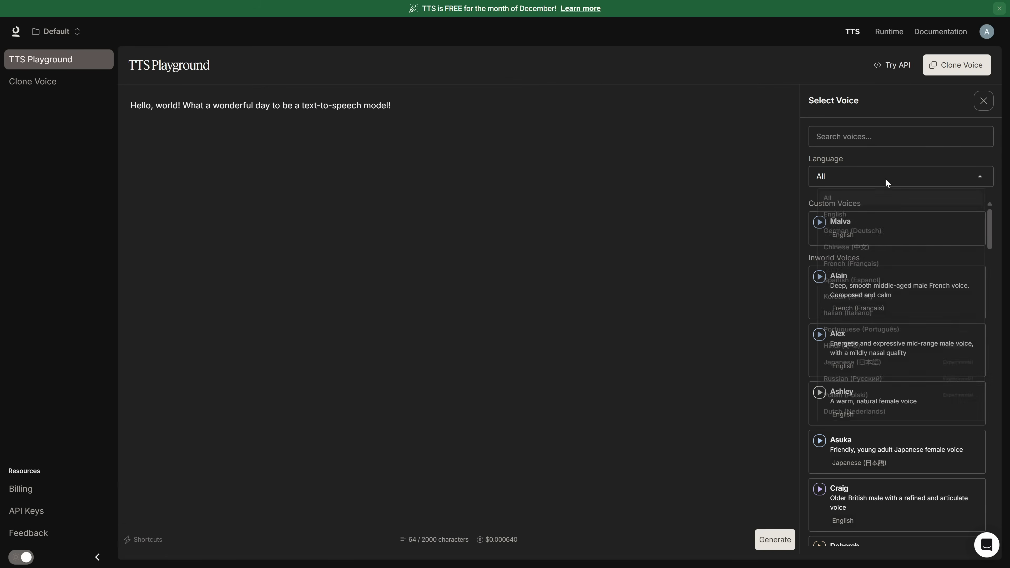
click(871, 195)
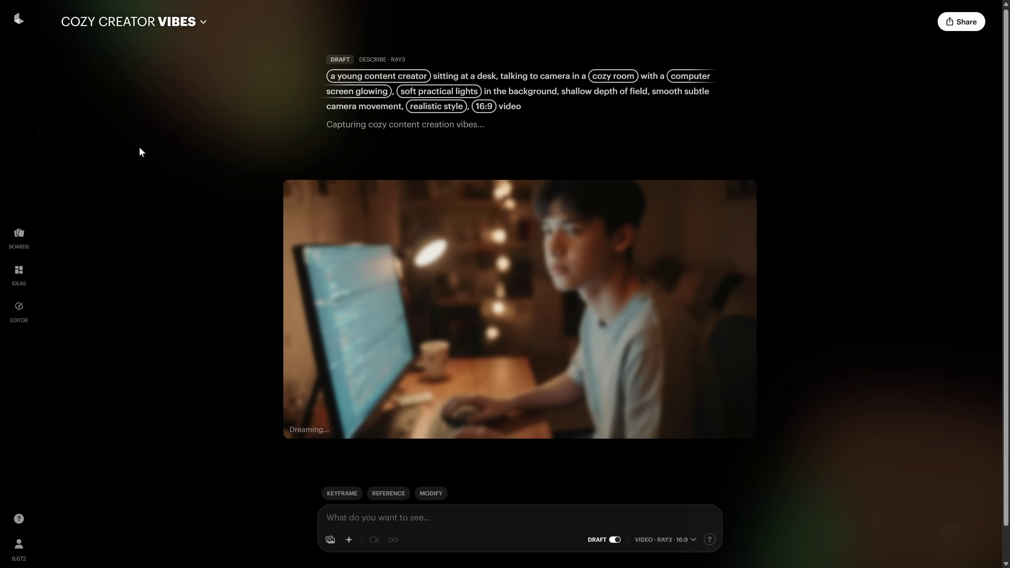
- Restyle the creator desk video with a pasted 3D animated prompt
click(622, 225)
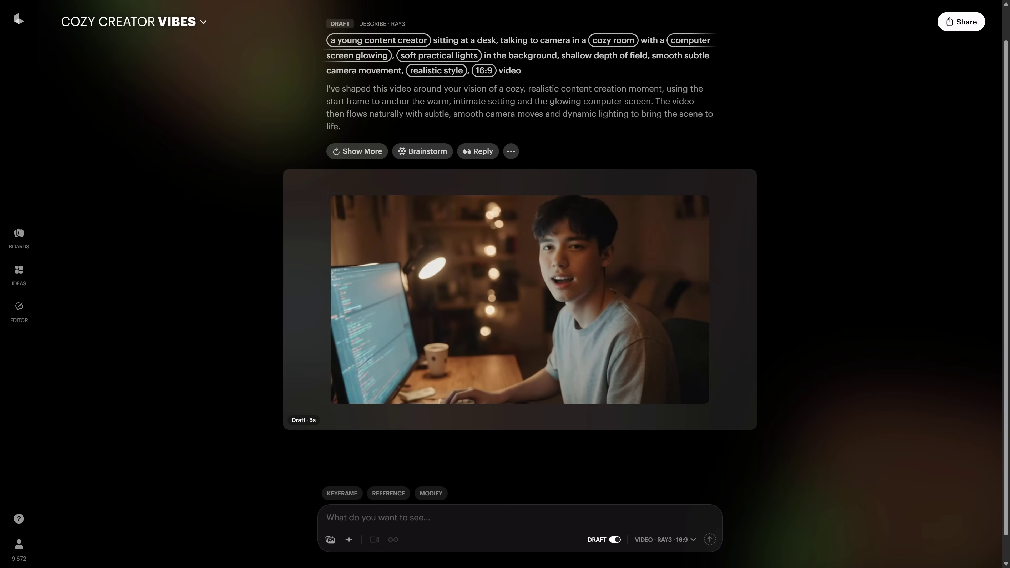
mouse_move(527, 370)
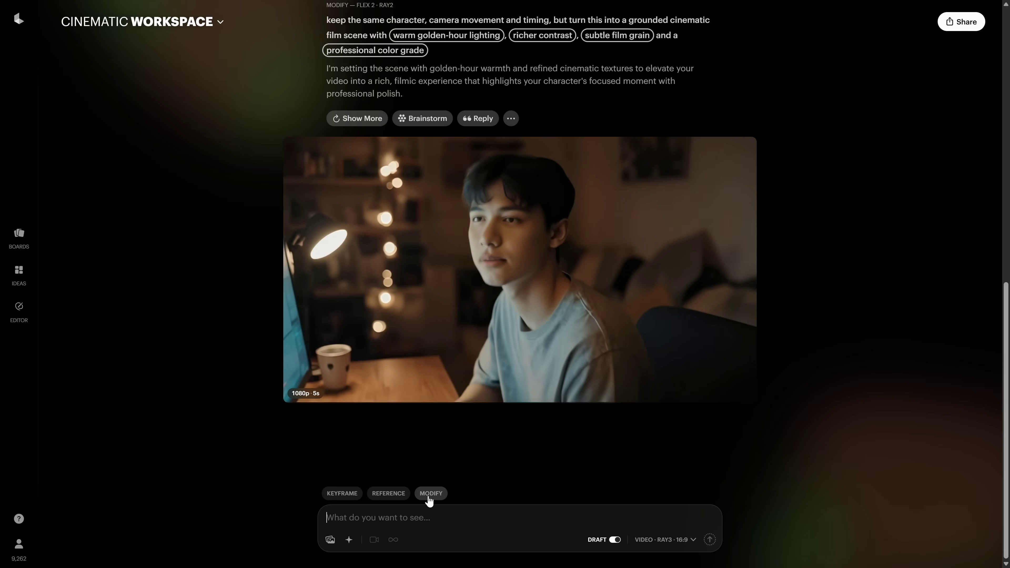
click(429, 493)
text(keep the same performance and timing, but transform everything into a 3D animated movie style, clean outlines, soft lighting, slightly exaggerated colors, same character and motion)
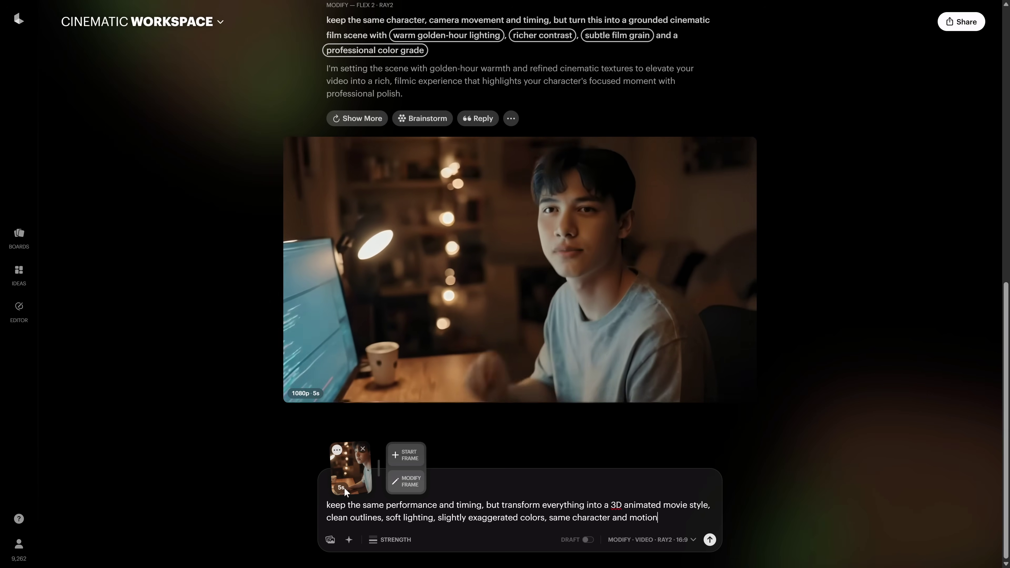
key(Return)
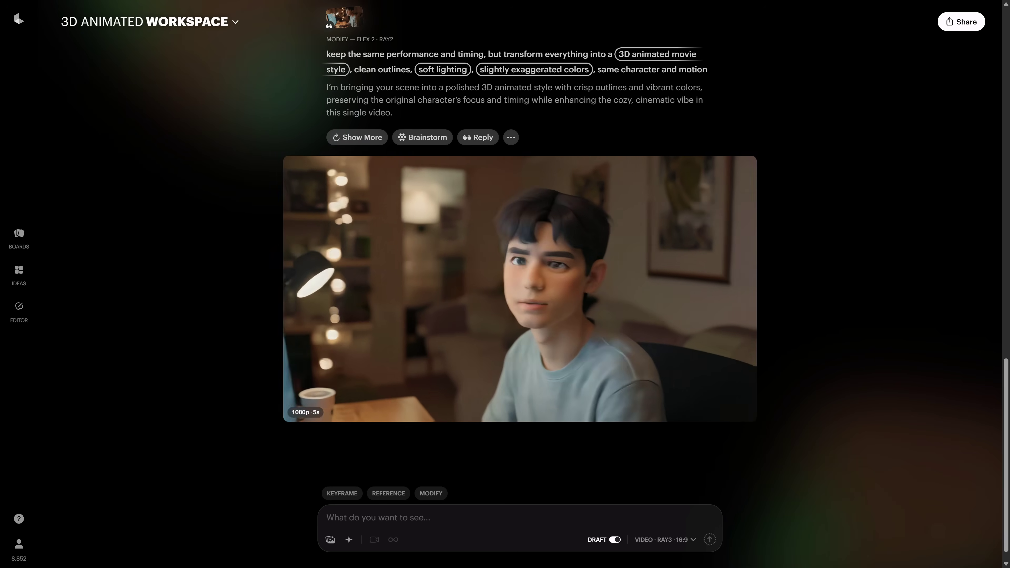
- View the 3D animated and neon cyberpunk versions full-screen
mouse_move(624, 274)
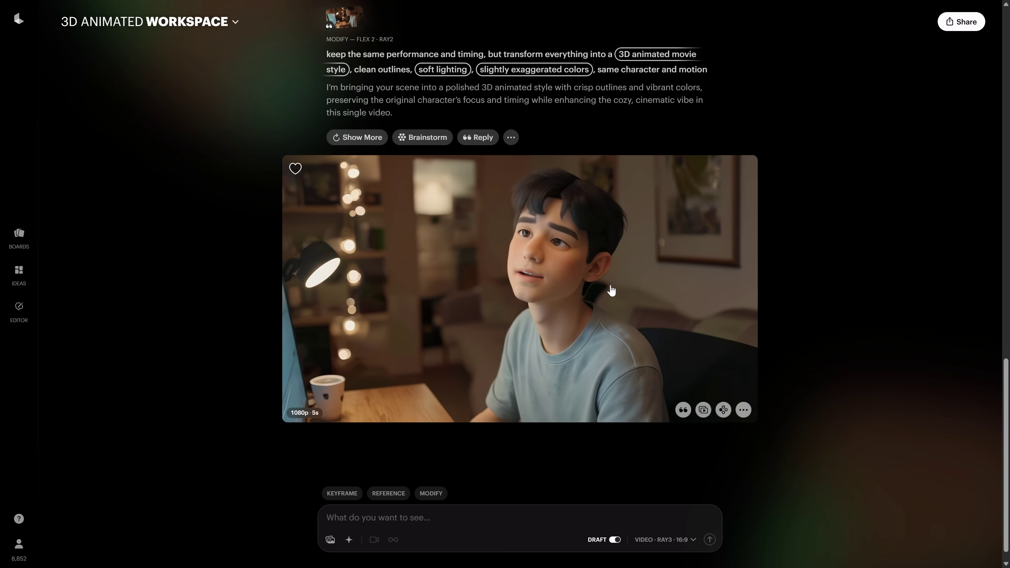
click(615, 265)
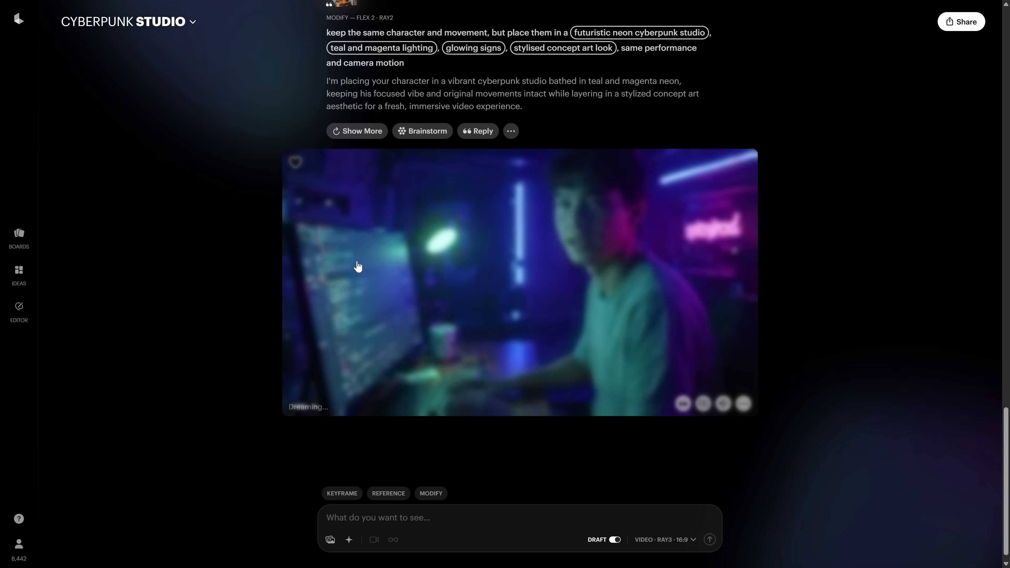
click(553, 307)
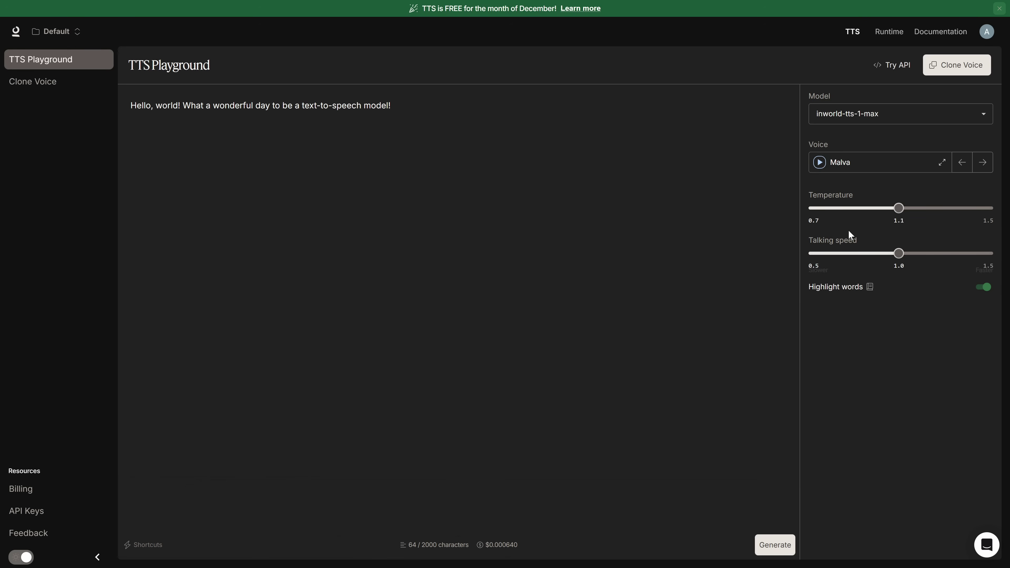
- Choose the cloned Malva voice for the script
click(879, 163)
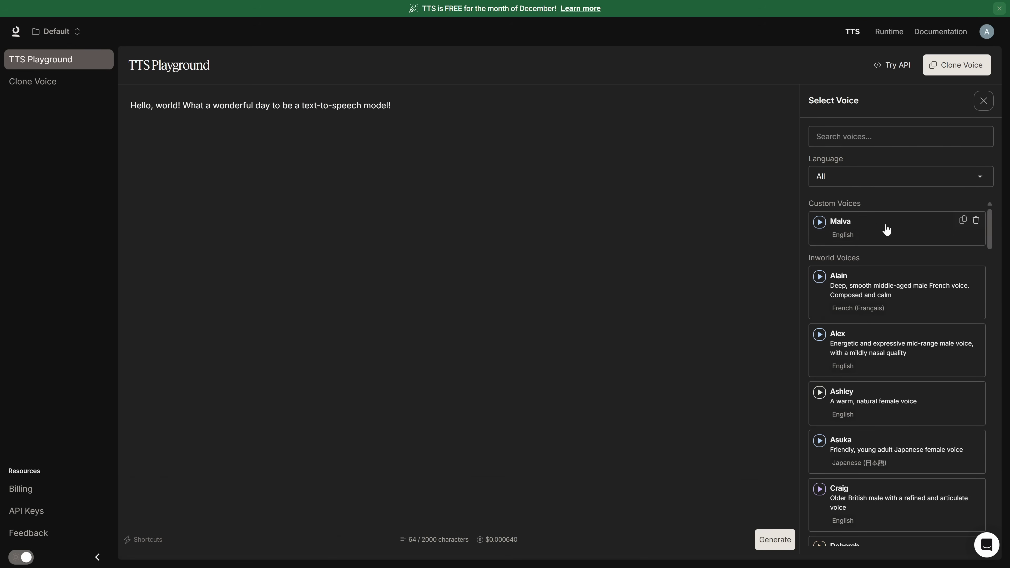
click(861, 230)
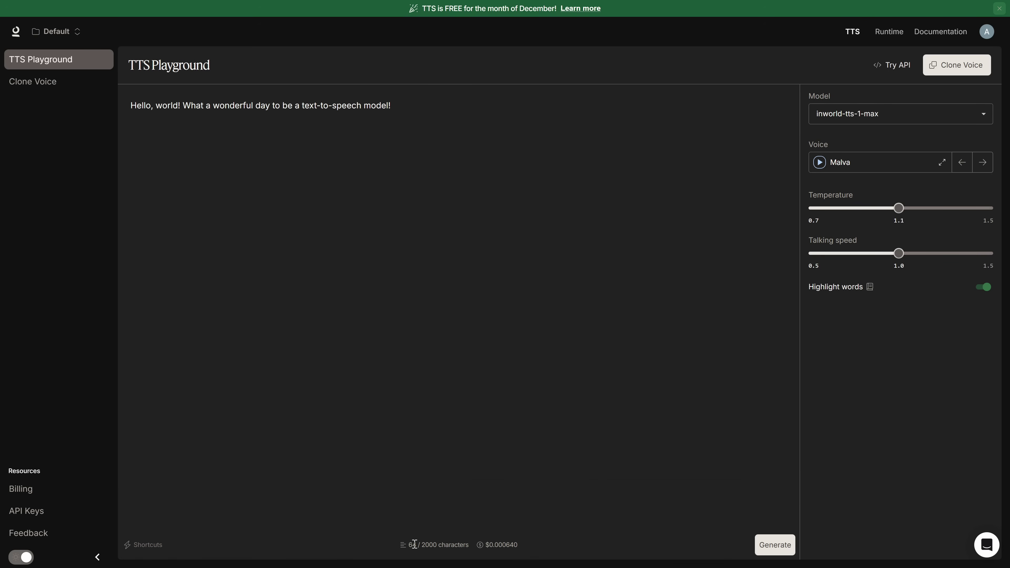
drag(410, 545, 459, 545)
click(402, 226)
click(416, 104)
- Lower Temperature to its 0.7 minimum and select the script's first chunk
mouse_move(899, 209)
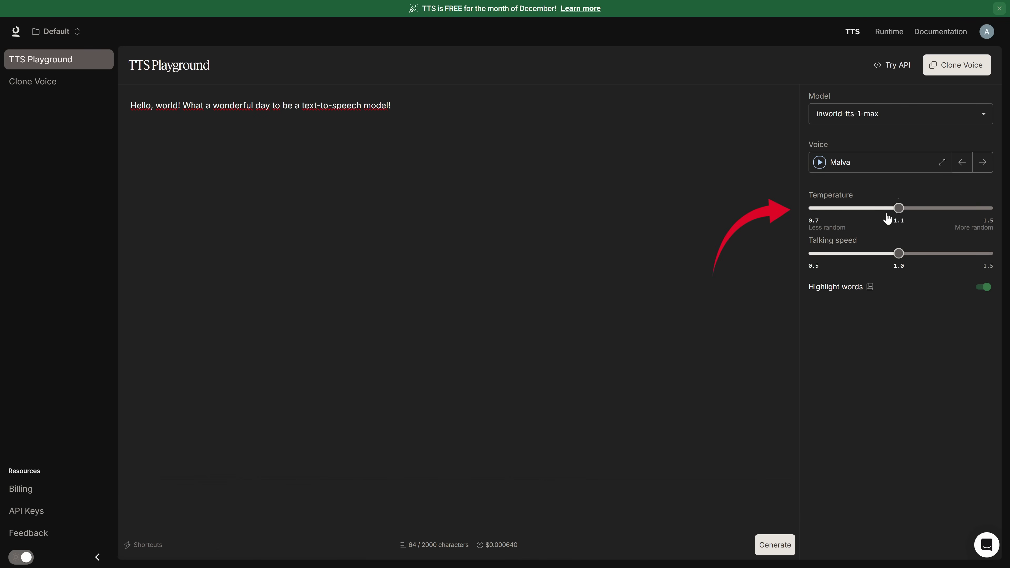
drag(904, 213, 996, 217)
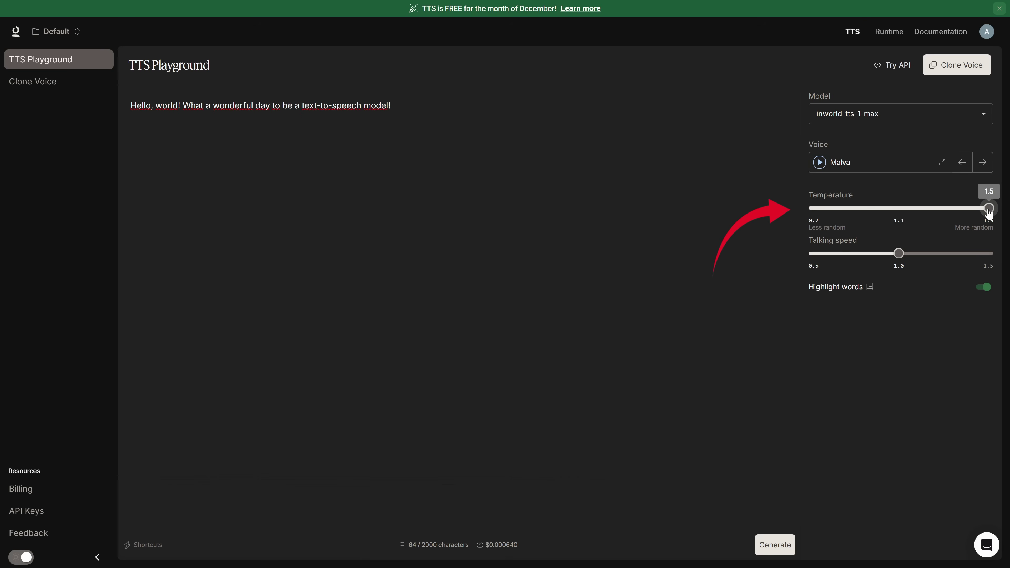
drag(985, 213, 797, 214)
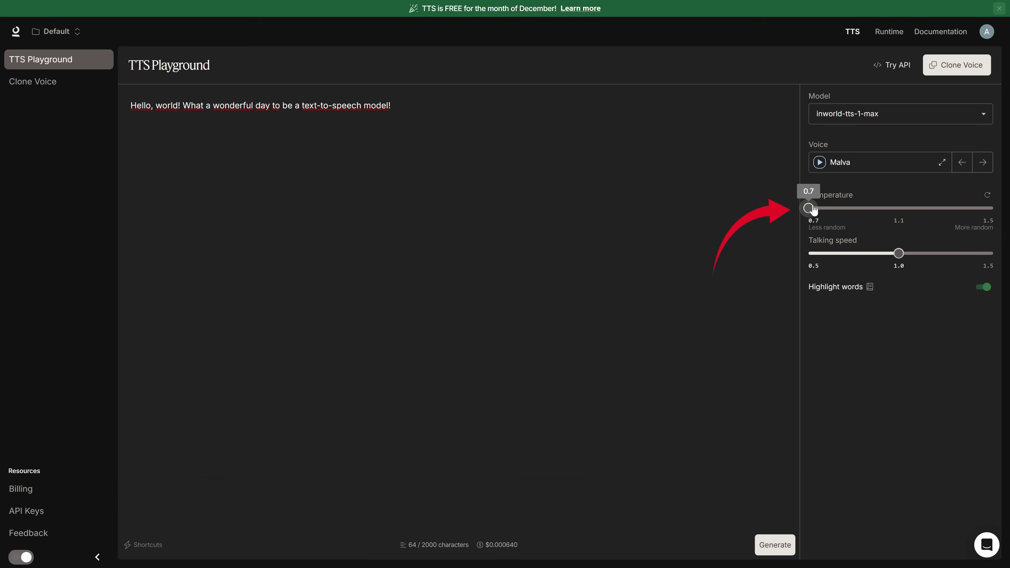
triple_click(804, 224)
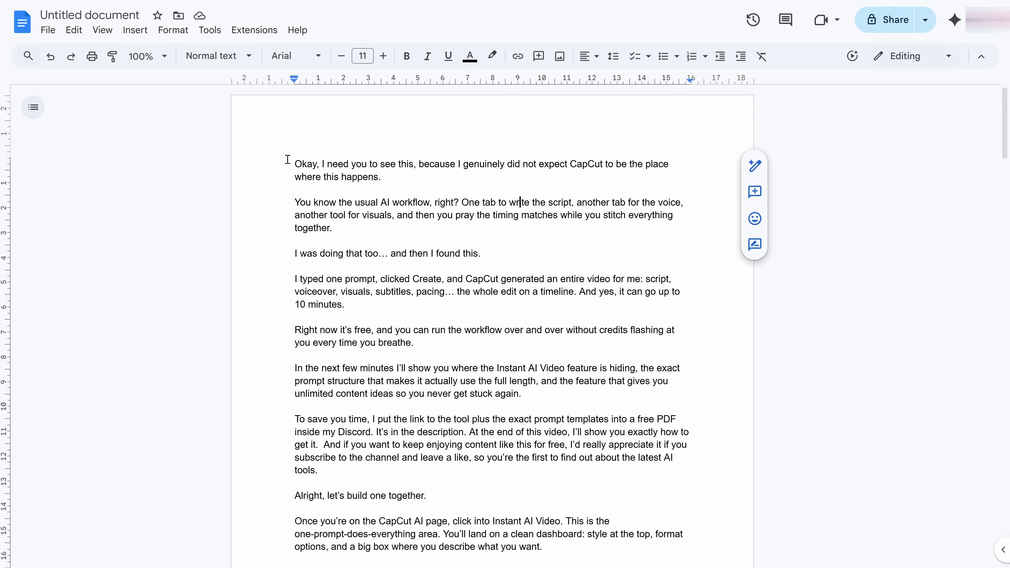
drag(287, 159, 557, 328)
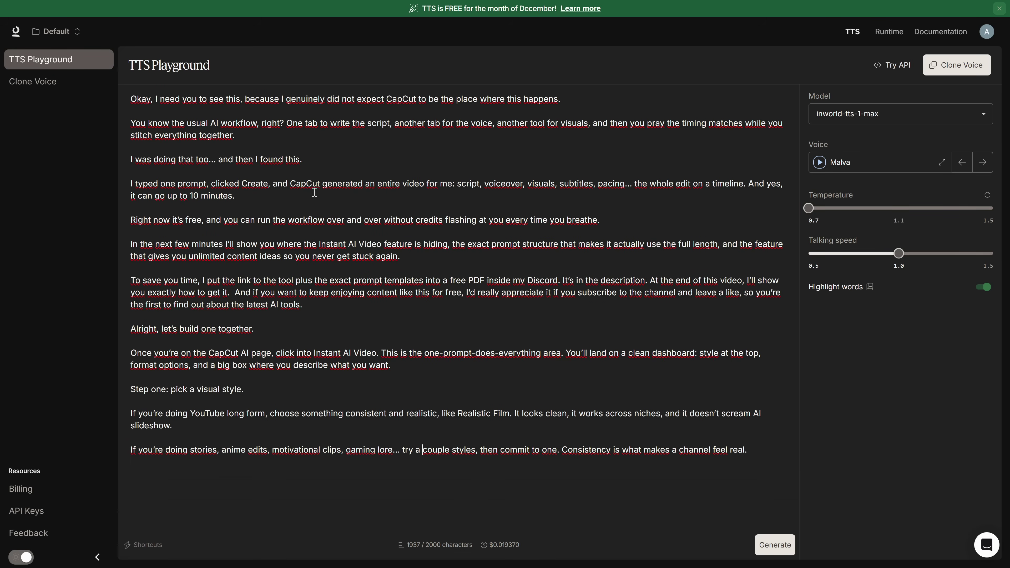
- Generate and download Malva's audio for the first chunk, then paste and generate the next chunk
key(ctrl+Return)
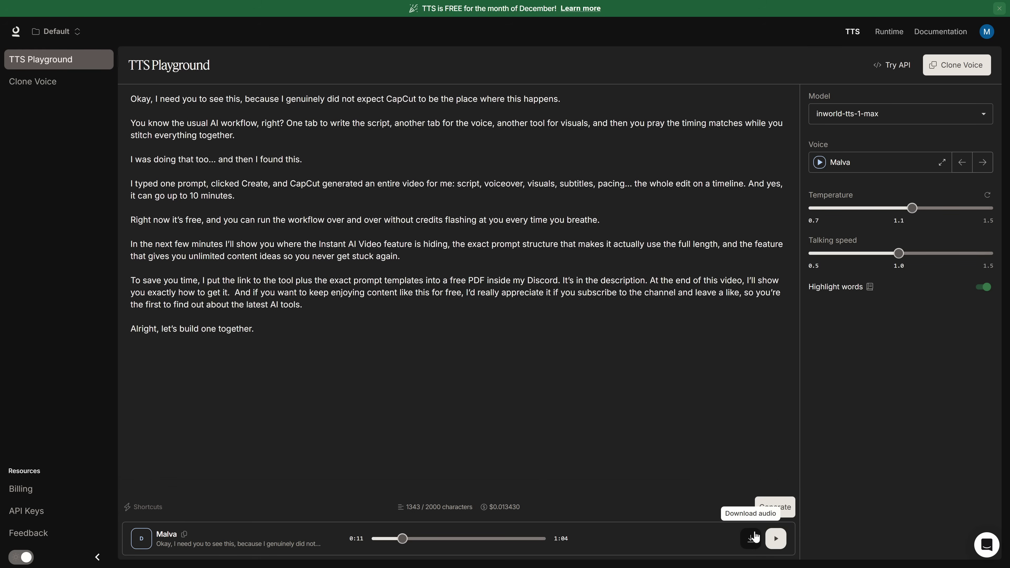
click(753, 537)
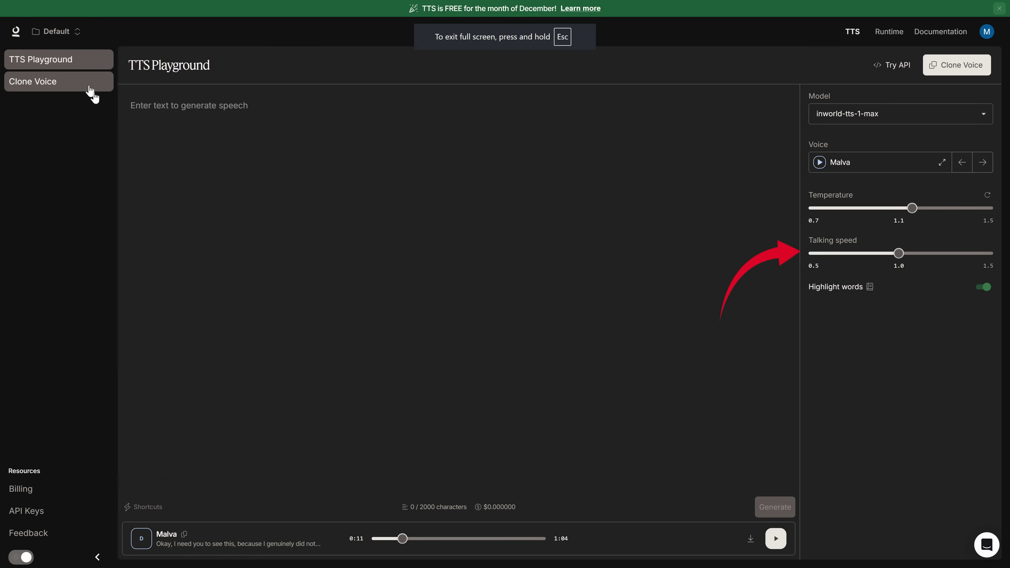
text(Once you’re on the CapCut AI page, click into Instant AI Video. This is the one-prompt-does-everything area. You’ll land on a clean dashboard: style at the top, format options, and a big box where you describe what you want.  Step one: pick a visual style.  If you’re doing YouTube long form, choose something consistent and realistic, like Realistic Film. It looks clean, it works across niches, and it doesn’t scream AI slideshow.  If you’re doing stories, anime edits, motivational clips, gaming lore... try a couple styles, then commit to one. Consistency is what makes a channel feel real. Now, the next section is where all the magic happens. In this field, we’re going to write the type of video we want. In a few seconds, I’ll explain exactly how you should write it so the video generates perfectly and without any errors. First, write what you want your video to be about. For example, I’m going to ask for an exciting spy story—and here’s the key part: when we set how long we want the video to be in the field below, that won’t be the exact duration. It will be the maximum time the video can last. So if we don’t tell it to be as complete as possible, it’ll make it shorter. I recommend you also ask for it to be as dynamic as possible, and to make sure the story is exciting so it doesn’t bore the audience. Tell it what NOT to do. Say: "Avoid slow intros. Avoid generic filler. Keep every scene moving forward."  That is the difference between a video that feels like a story, and a video that feels like random clips.  And if you’re not doing stories, the same structure works.  Finance explainer? Make it 10 minutes, 10 sections, one clear point per section.)
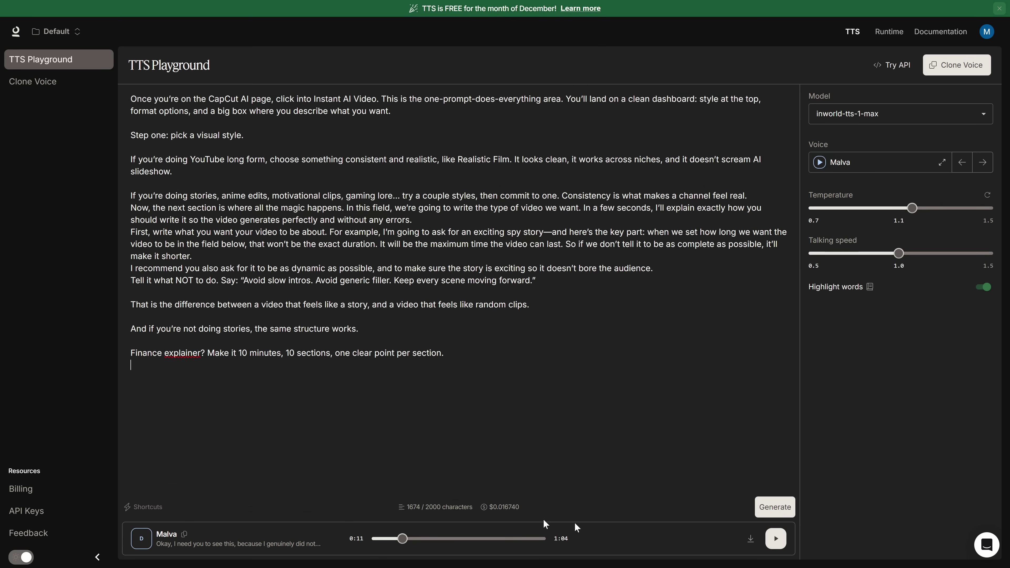
click(782, 510)
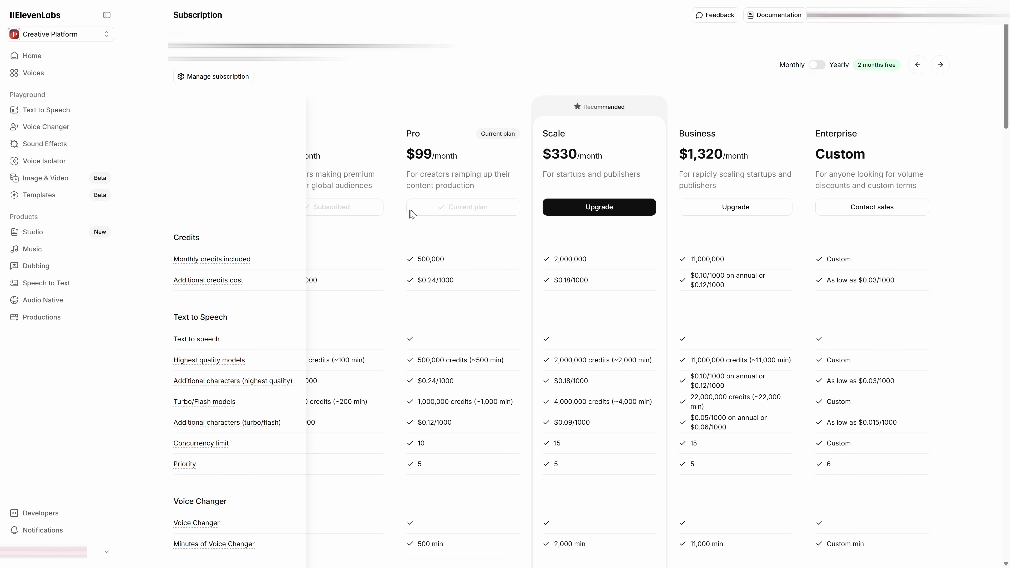
- On the ElevenLabs subscription page, highlight the Pro plan's 500,000 monthly credits
scroll(209, 254, down, 5)
scroll(209, 254, up, 4)
drag(412, 259, 468, 256)
click(482, 259)
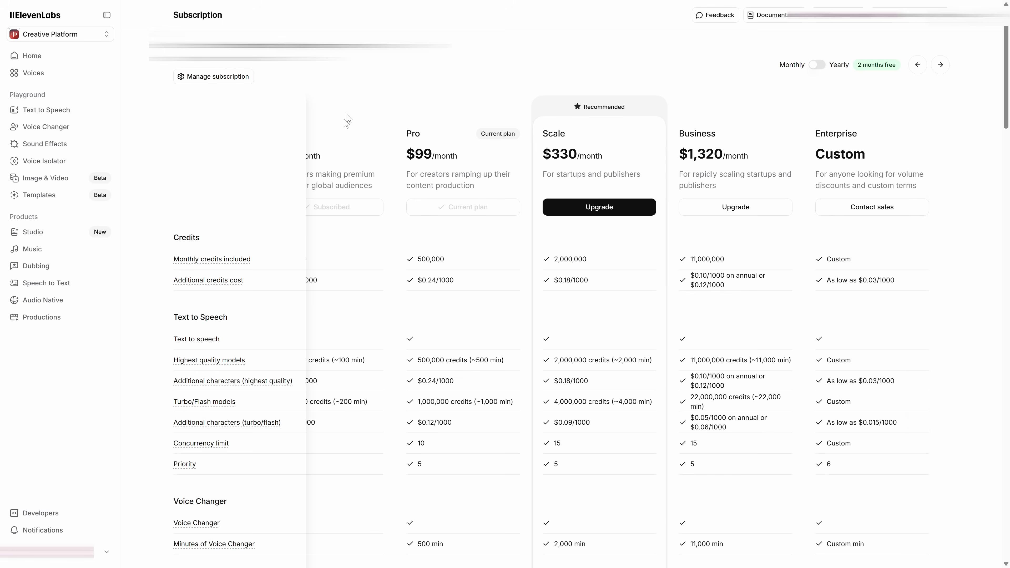
- Scroll on to the Speech Arena leaderboard topped by Inworld TTS 1 Max
scroll(204, 220, down, 8)
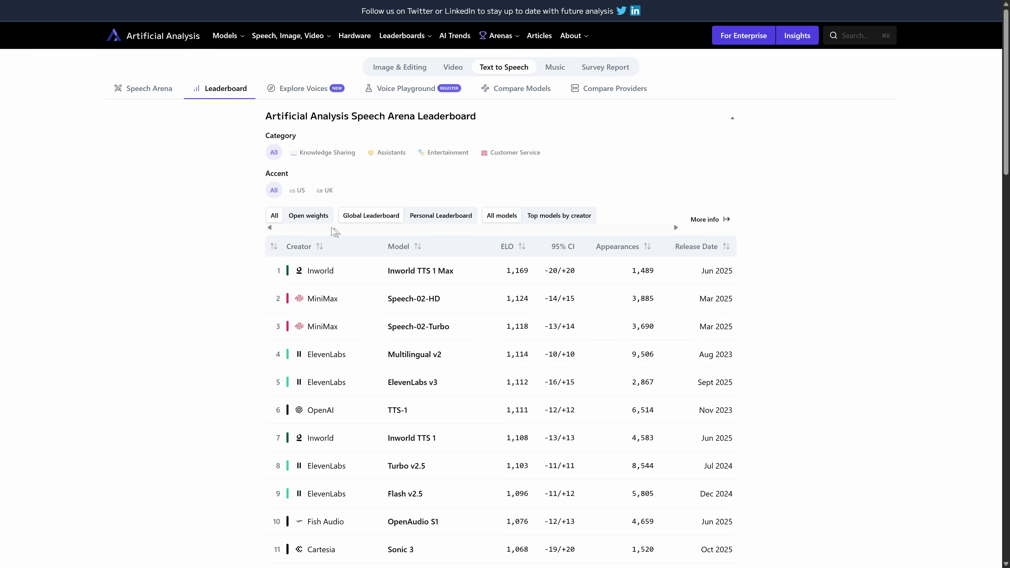
scroll(238, 246, down, 2)
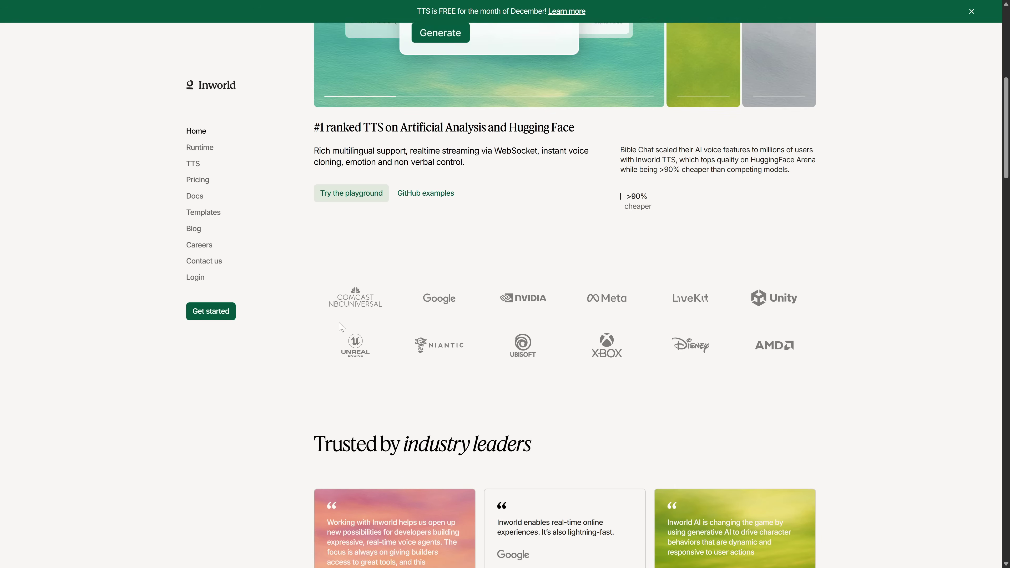
scroll(729, 342, down, 1)
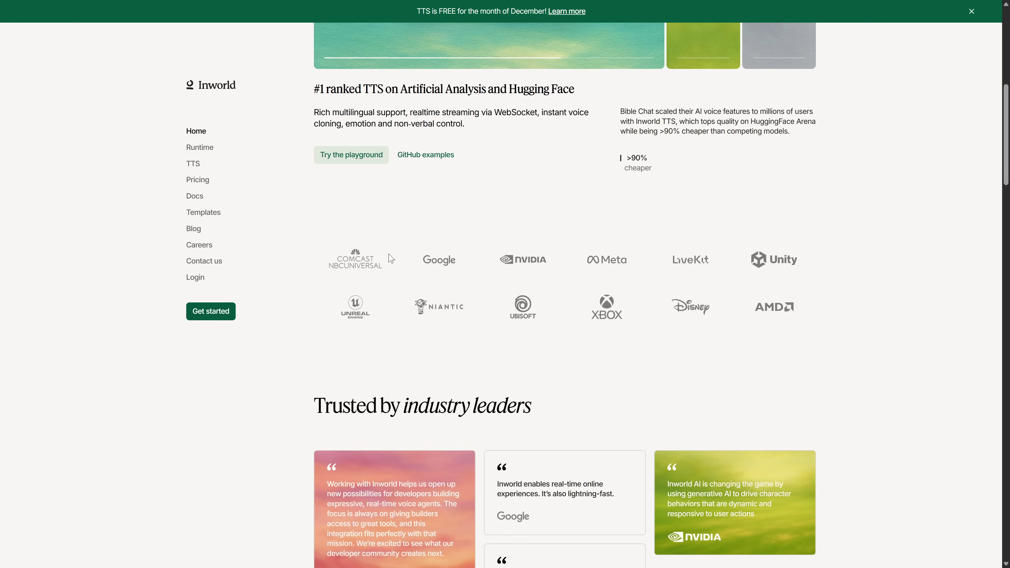
- Scroll the Inworld homepage past the testimonials to the TTS Playground demo with the Ashley voice
scroll(571, 295, down, 10)
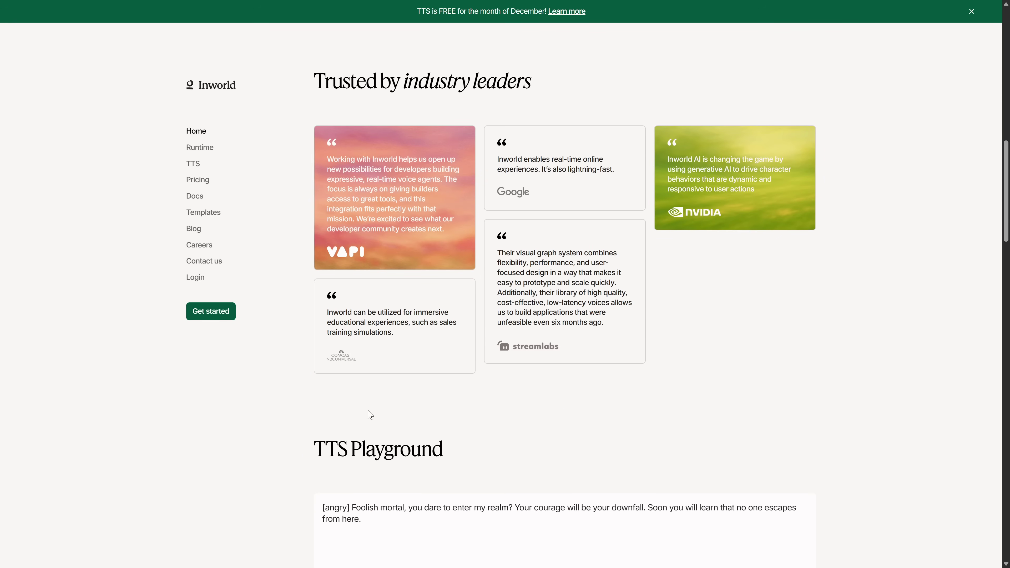
scroll(487, 426, down, 10)
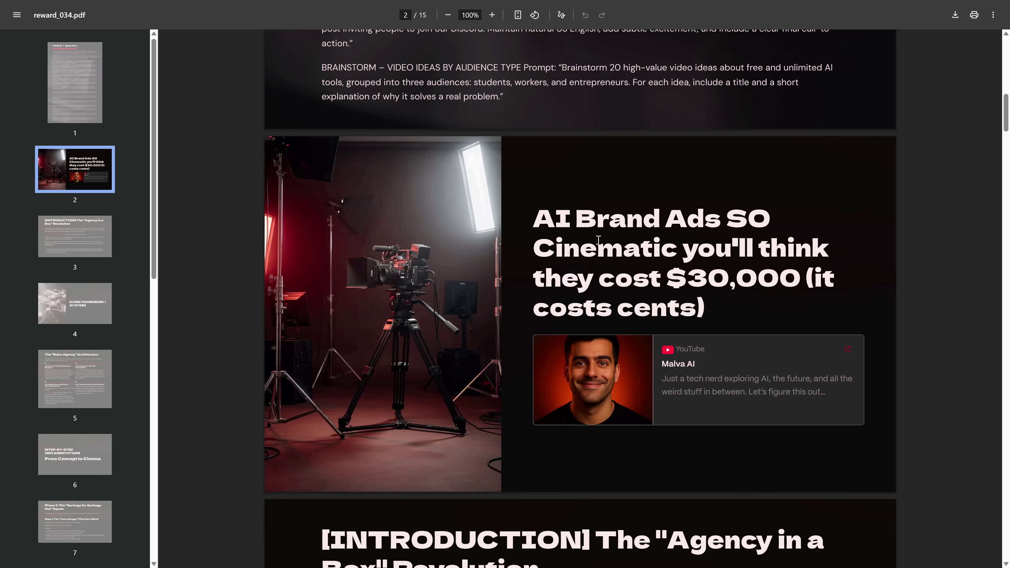
scroll(598, 240, up, 1)
drag(533, 262, 712, 369)
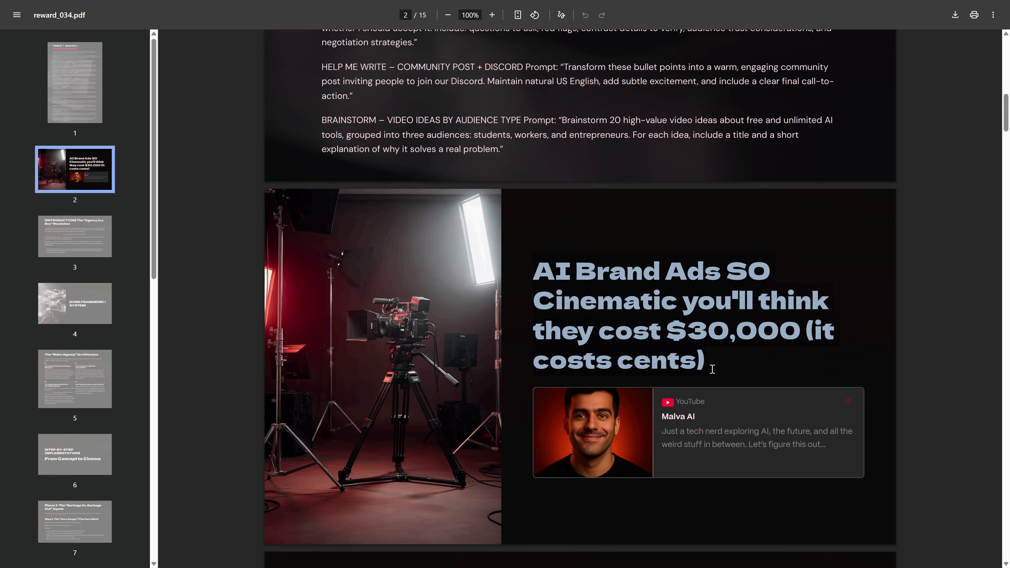
- Clear the title highlight in reward_034.pdf and page from page 1 through the prompts to page 3
click(719, 363)
key(Home)
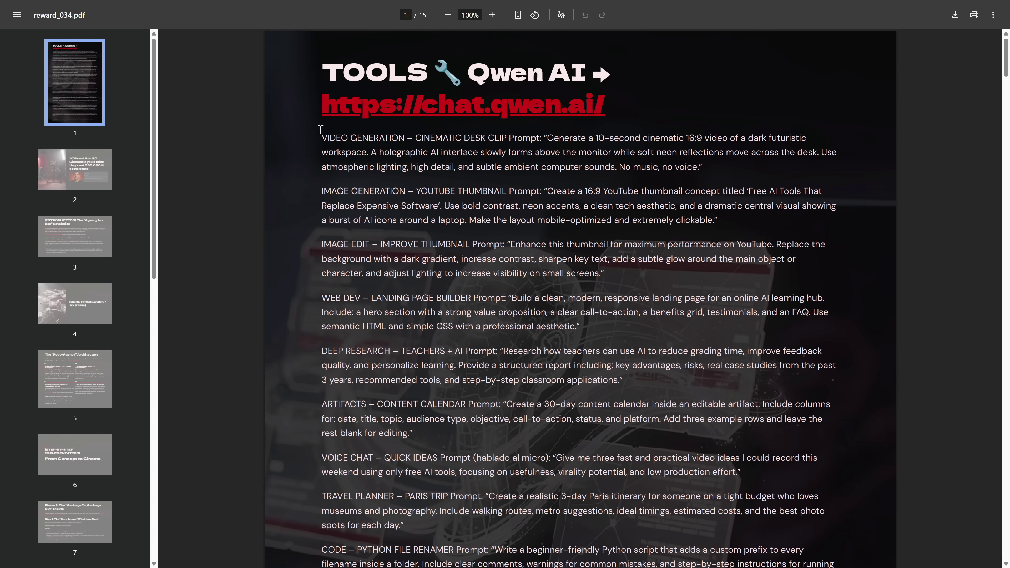
drag(321, 133, 405, 201)
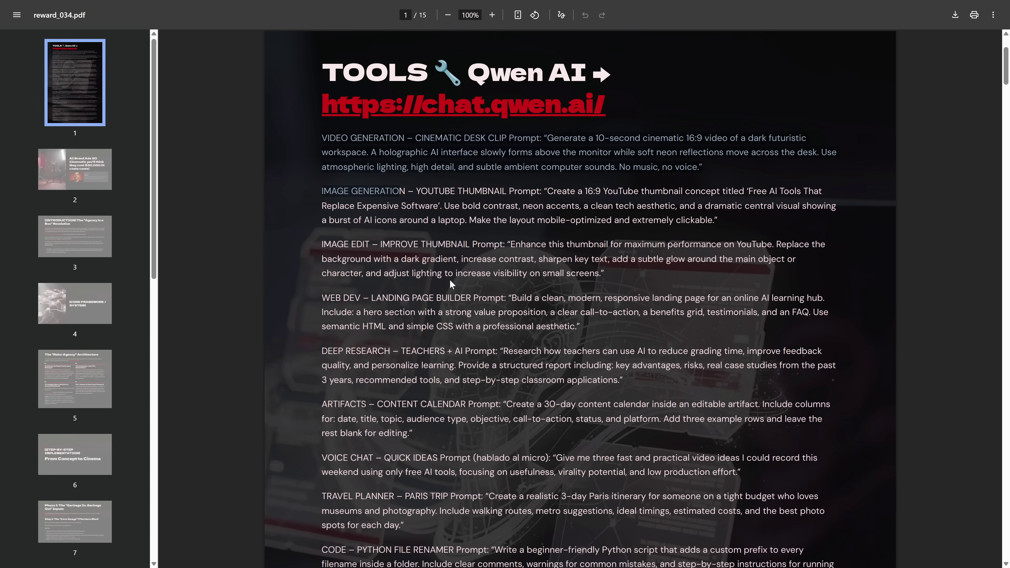
key(Right)
key(Right)
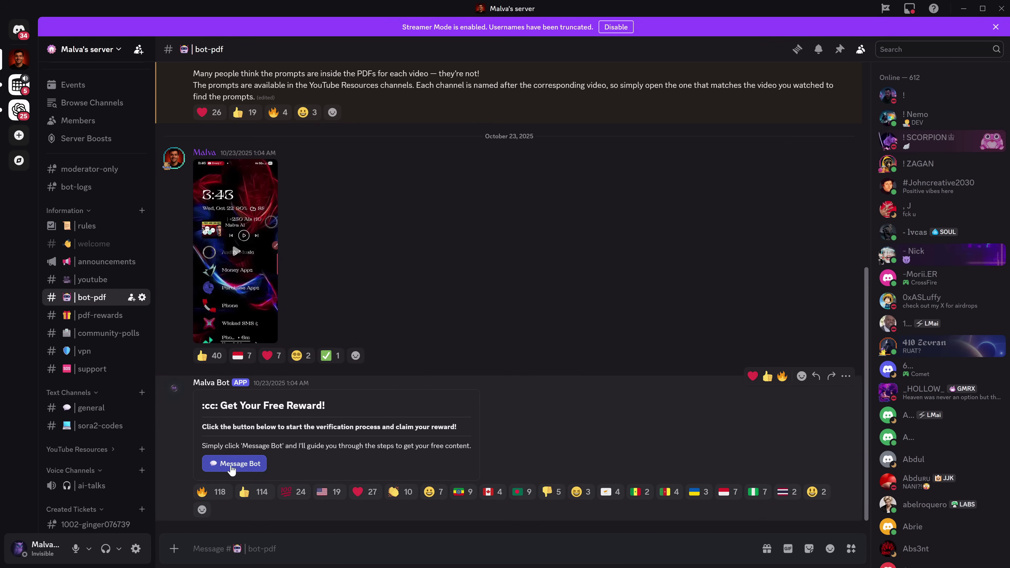
- Start reward verification with Message Bot, checking the bot's DM and the pdf-rewards channel
click(240, 465)
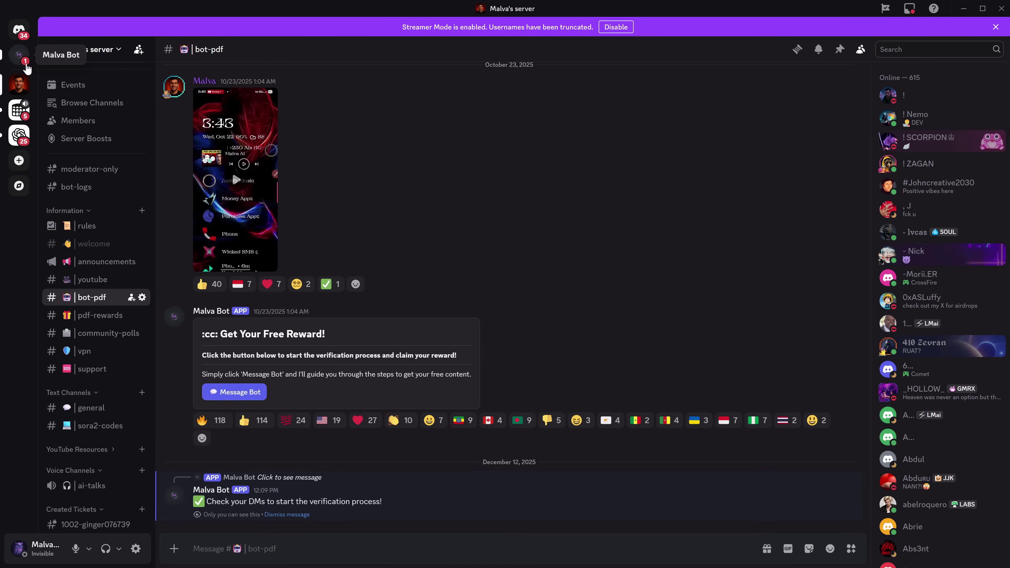
click(23, 63)
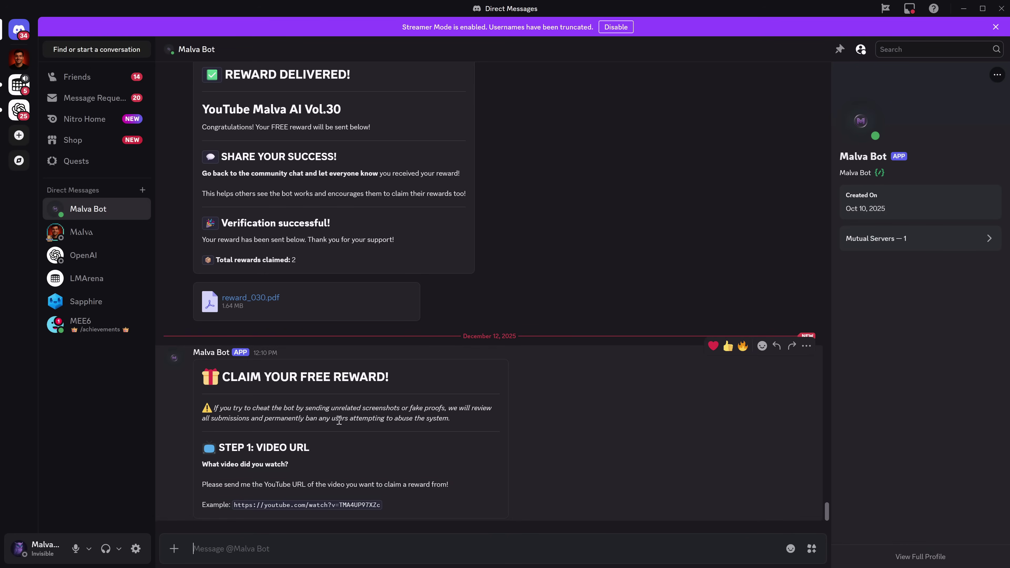
click(18, 59)
click(98, 315)
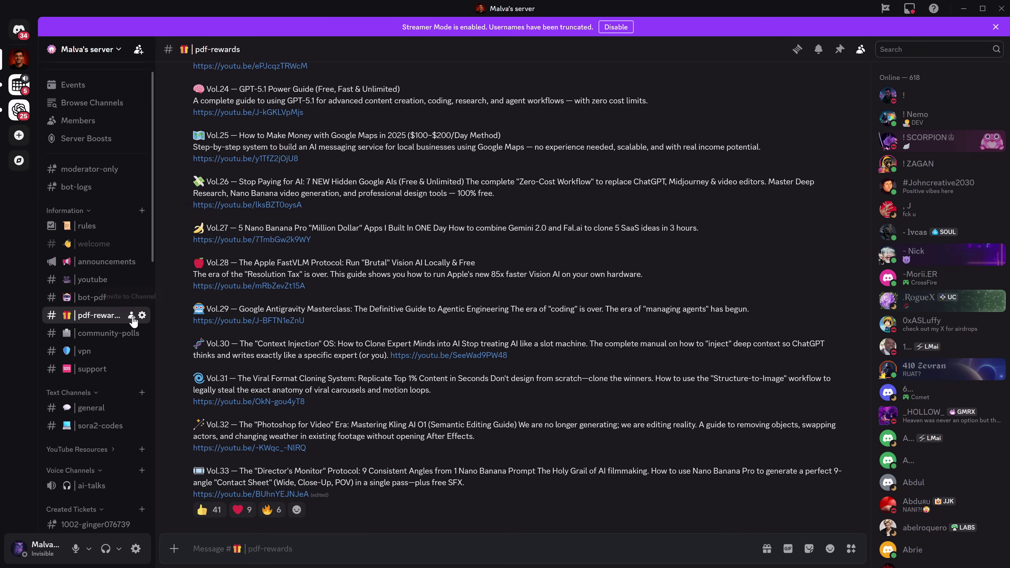
scroll(291, 474, up, 7)
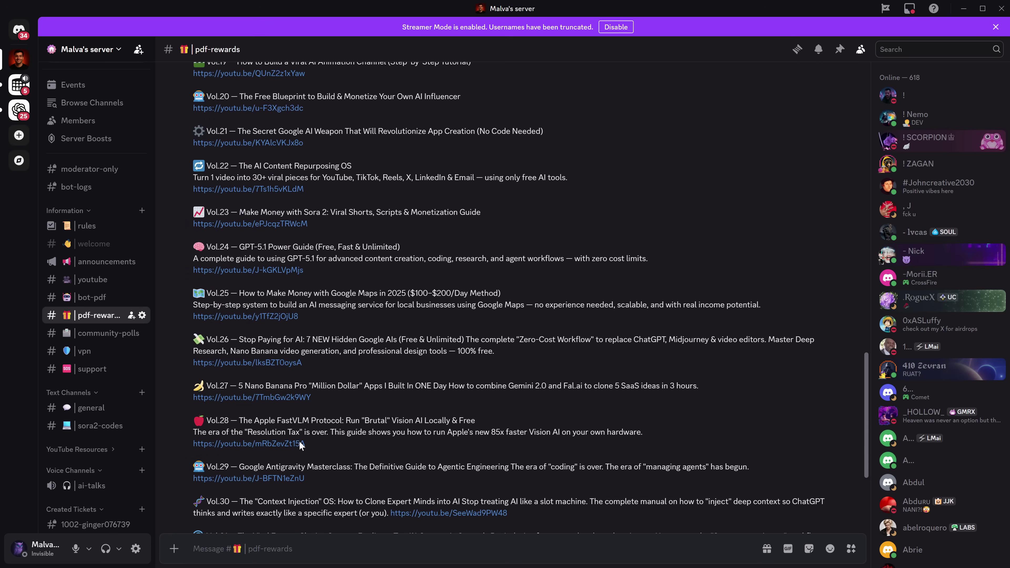
scroll(315, 378, up, 2)
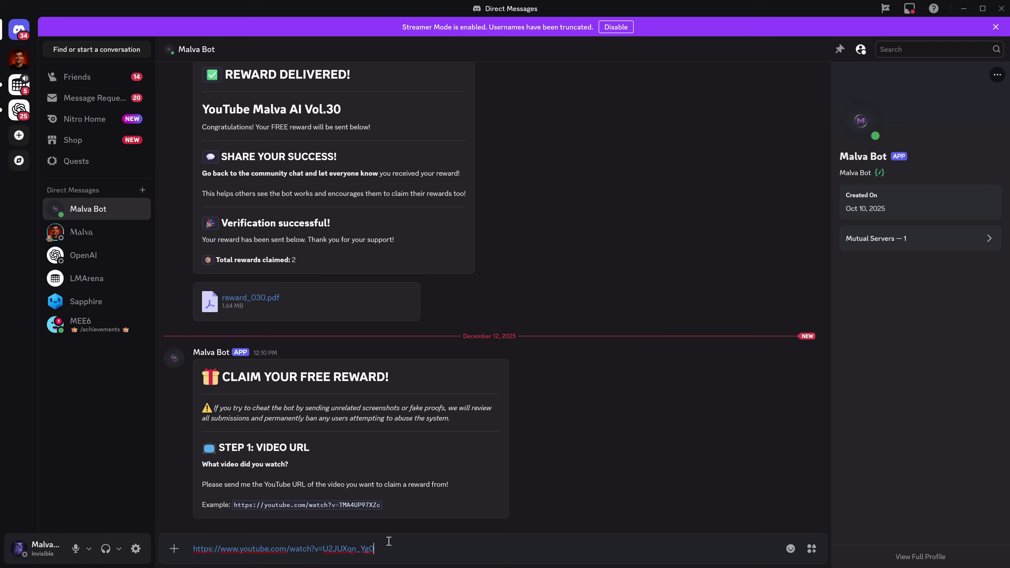
- Send the YouTube video link and the pasted engagement screenshot to the reward bot
key(Return)
key(ctrl+v)
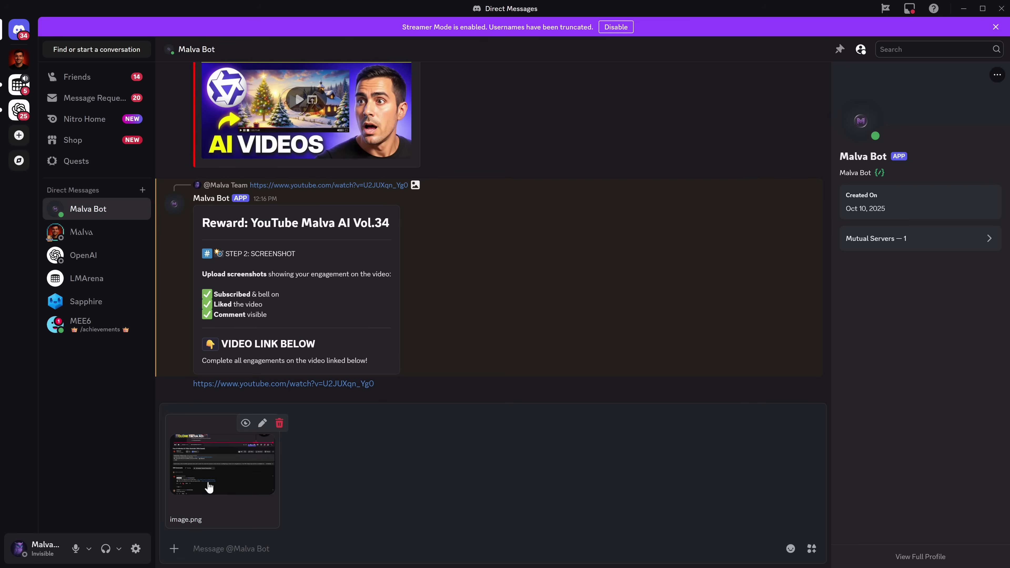
click(234, 482)
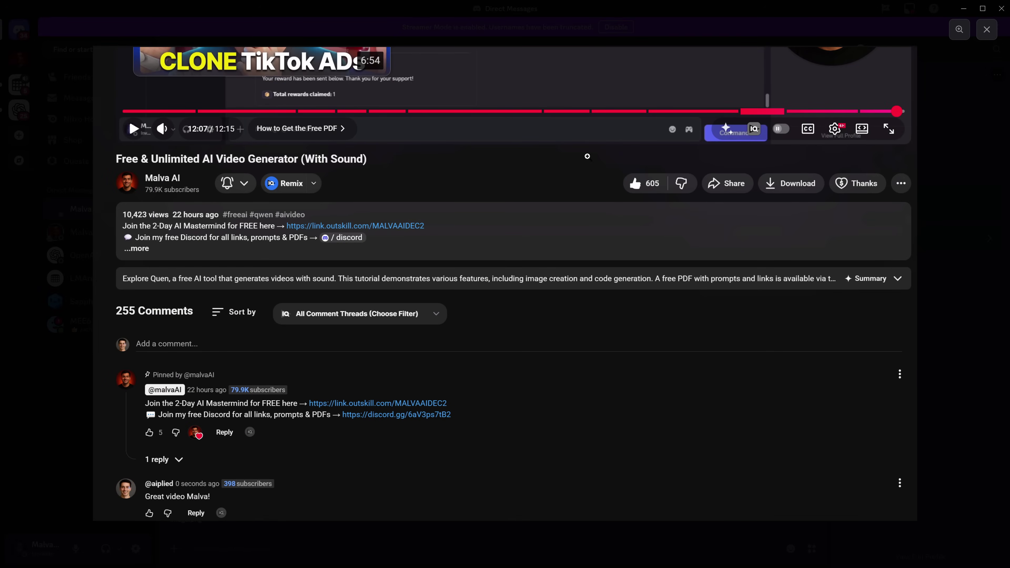
key(Escape)
key(Return)
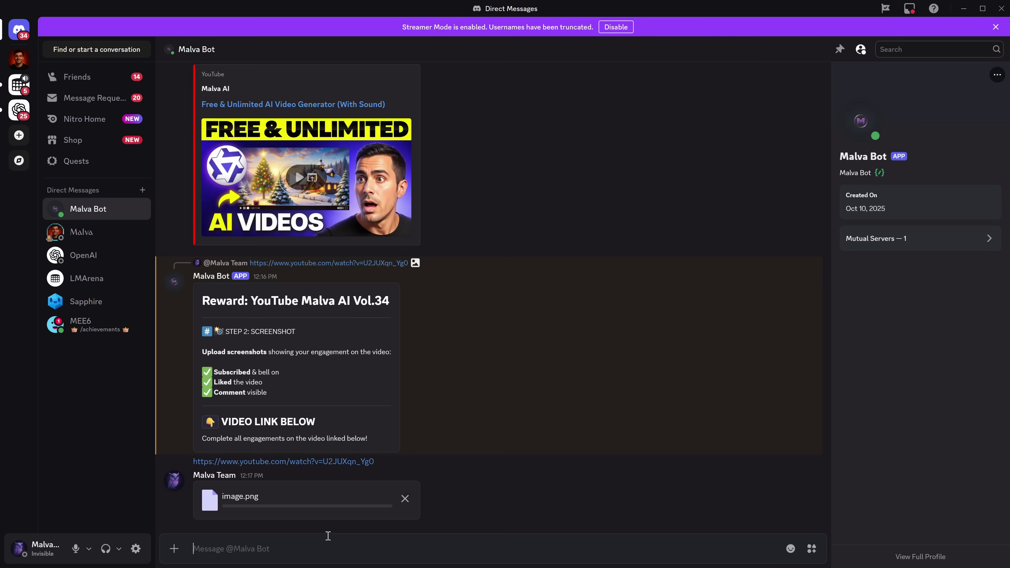